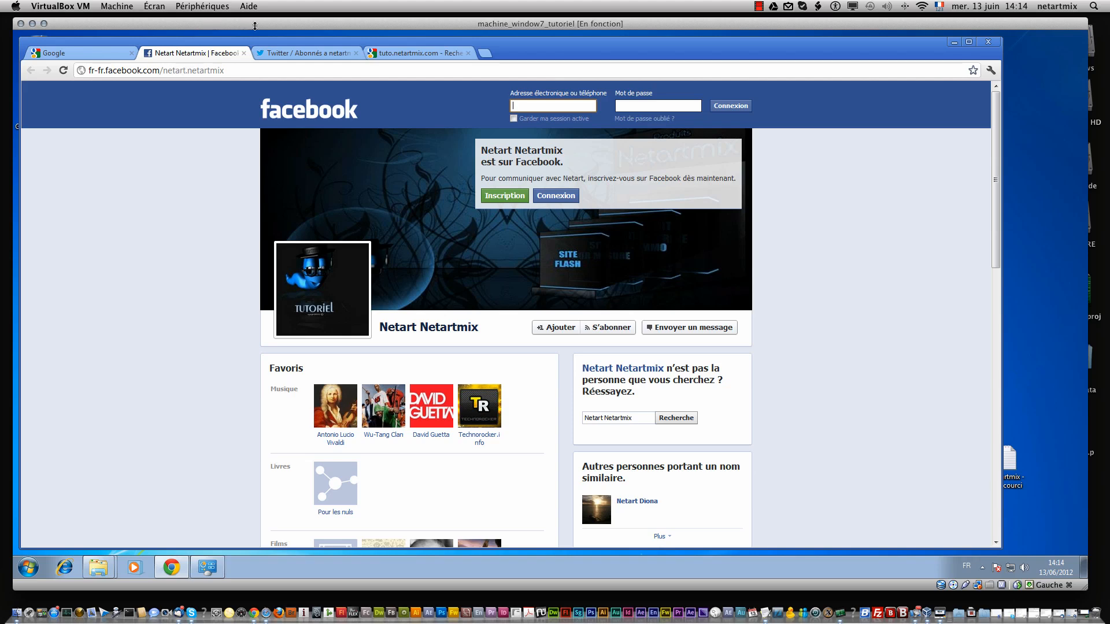
- View the netartmix Twitter followers page and the search results for tuto.netartmix.com
left_click(286, 53)
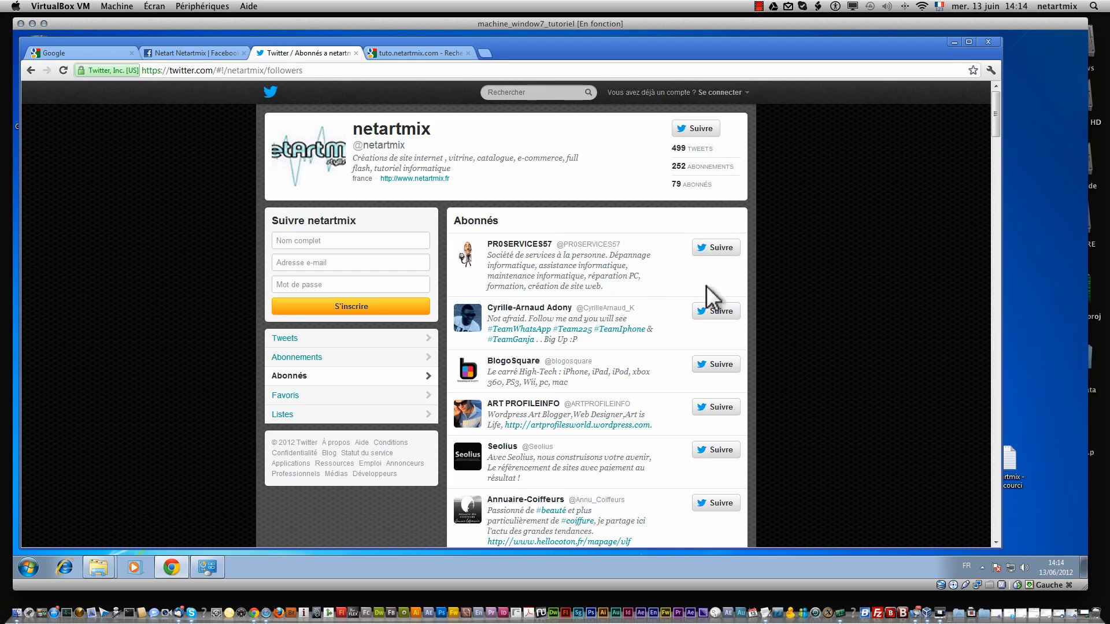
left_click(410, 51)
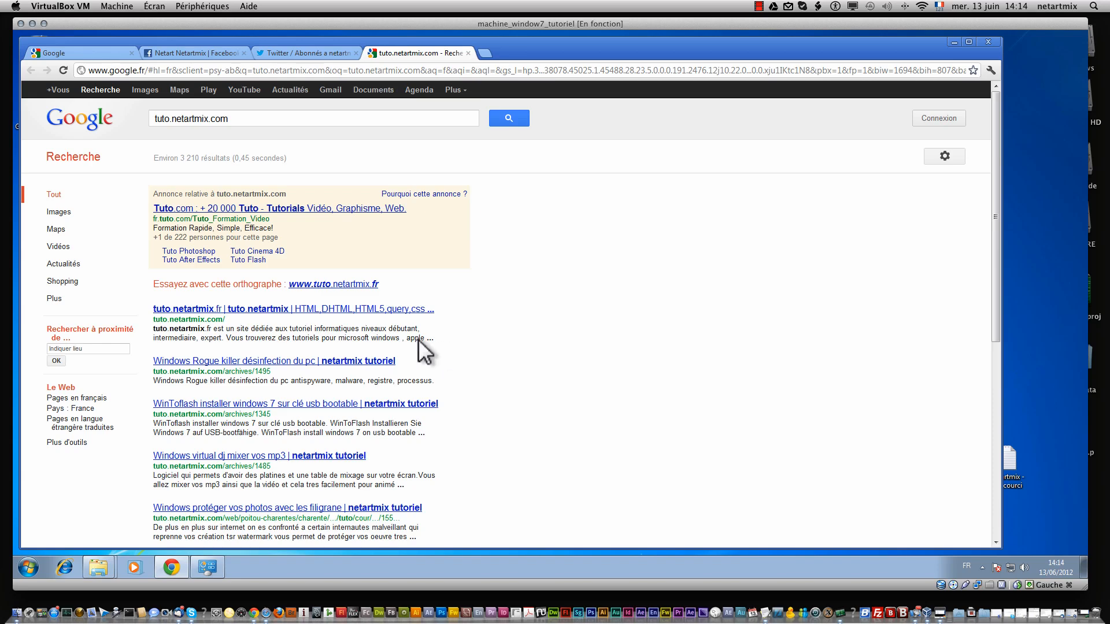
- Search Google for "revo uninstaller"
left_click(80, 52)
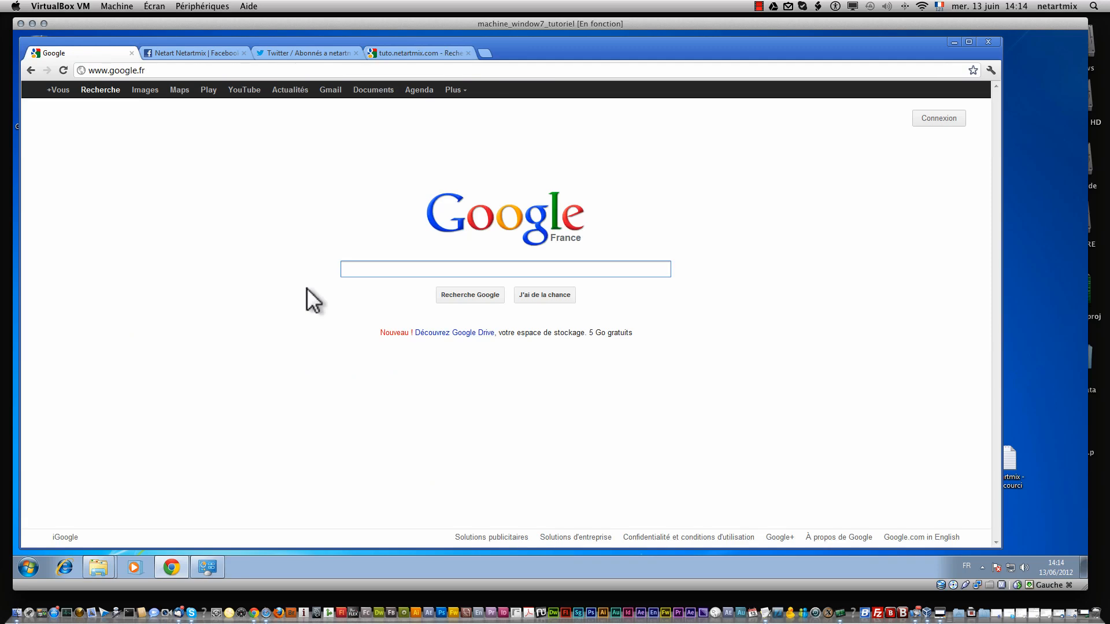
type("re")
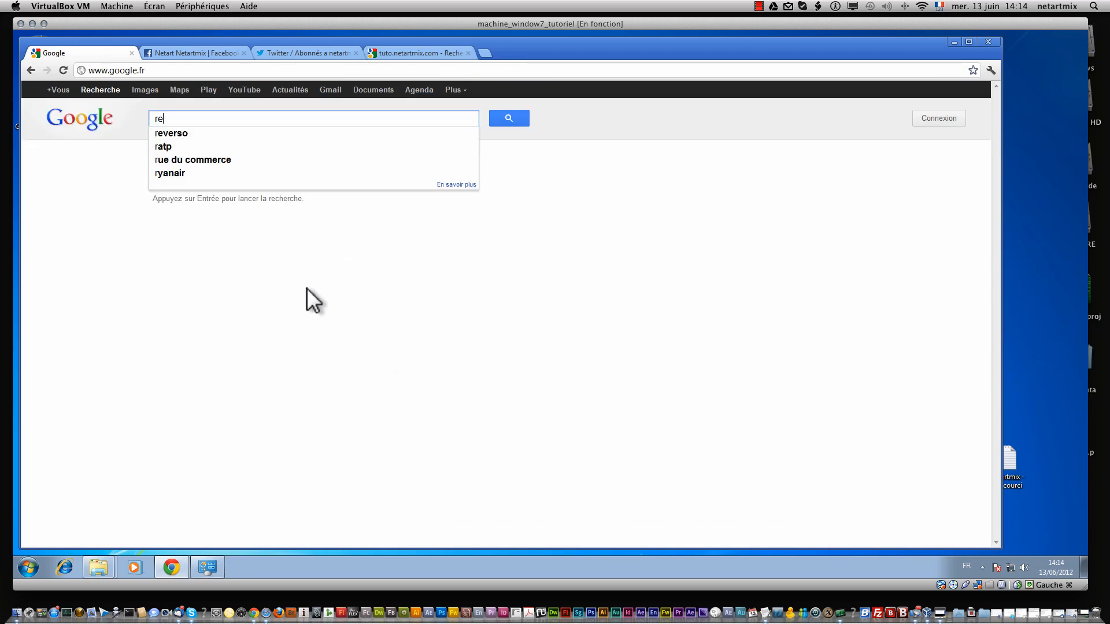
type("vo uninstaller")
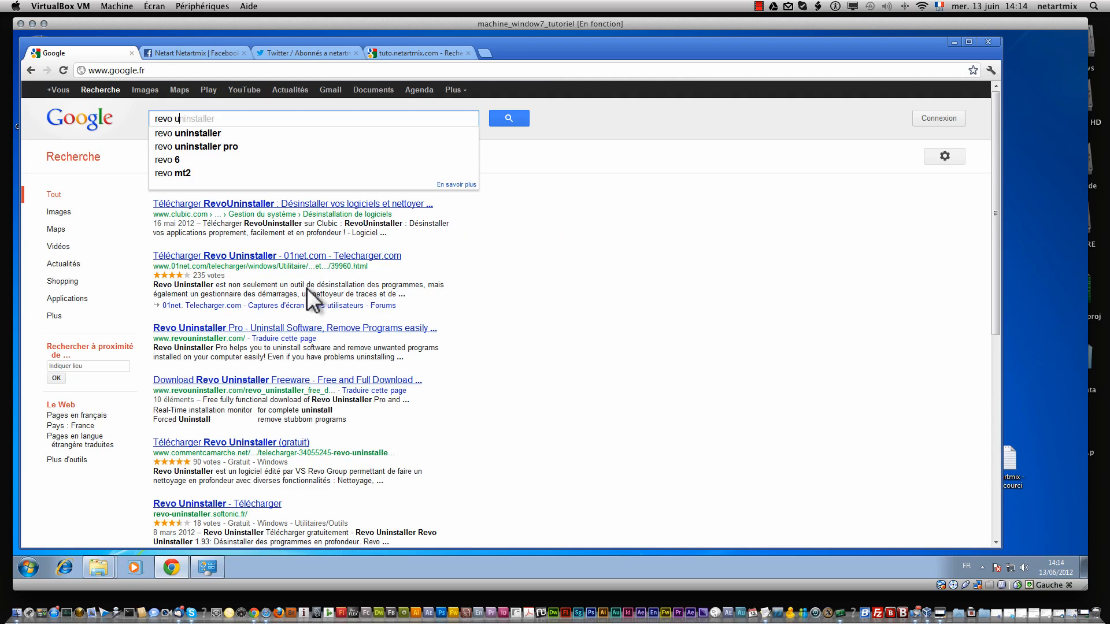
key("Return")
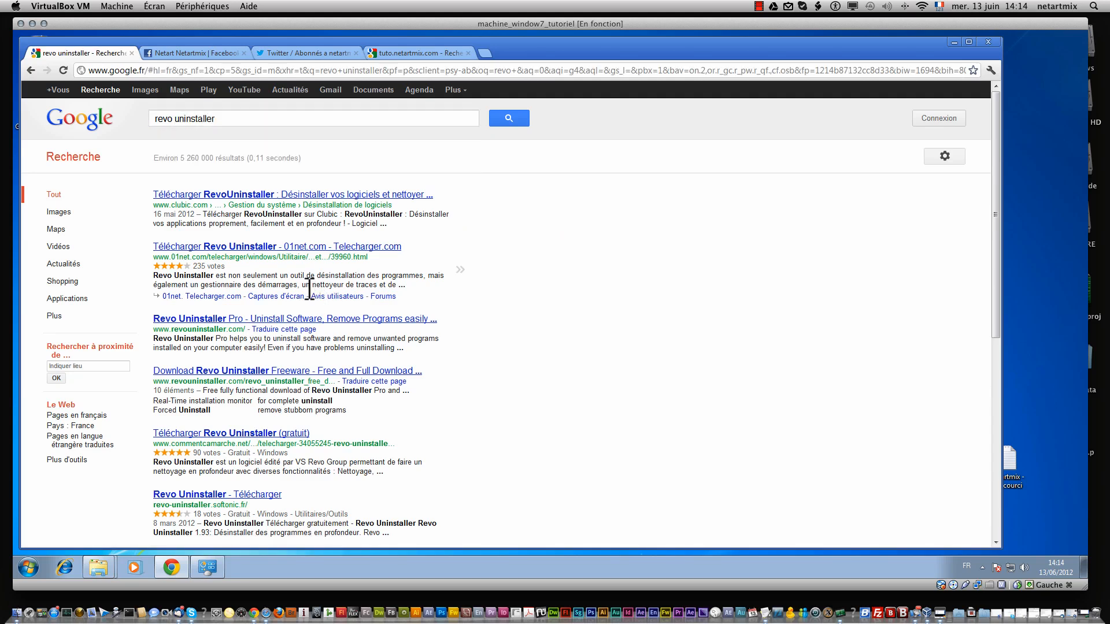
- Download Revo Uninstaller from its 01net.com page, declining the offer to open the BFM BUSINESS page
left_click(295, 247)
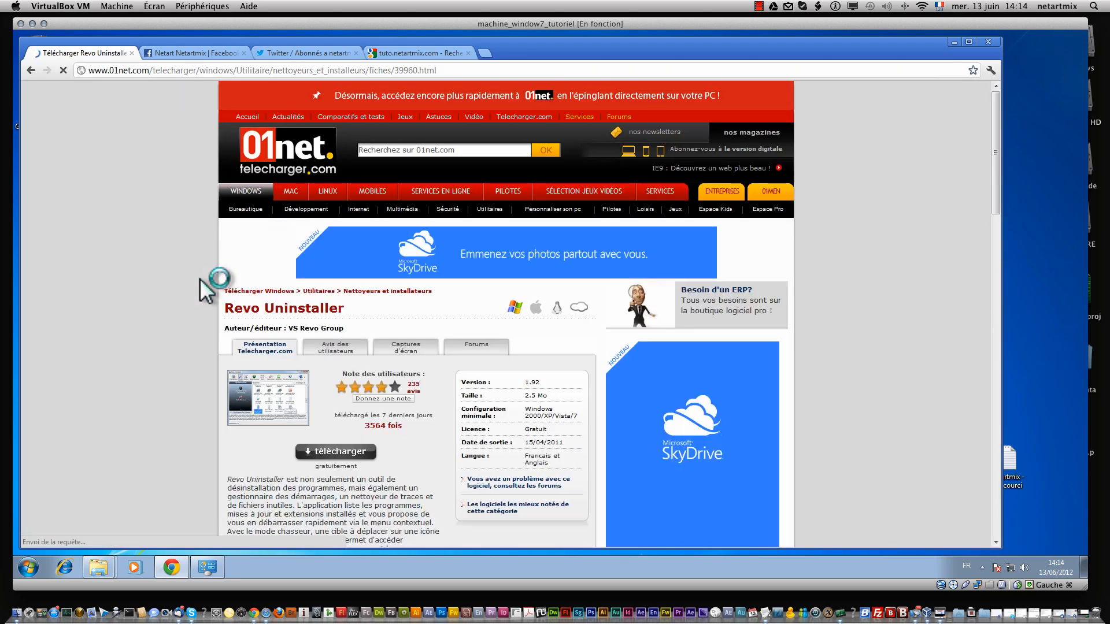
scroll(202, 284, "down", 3)
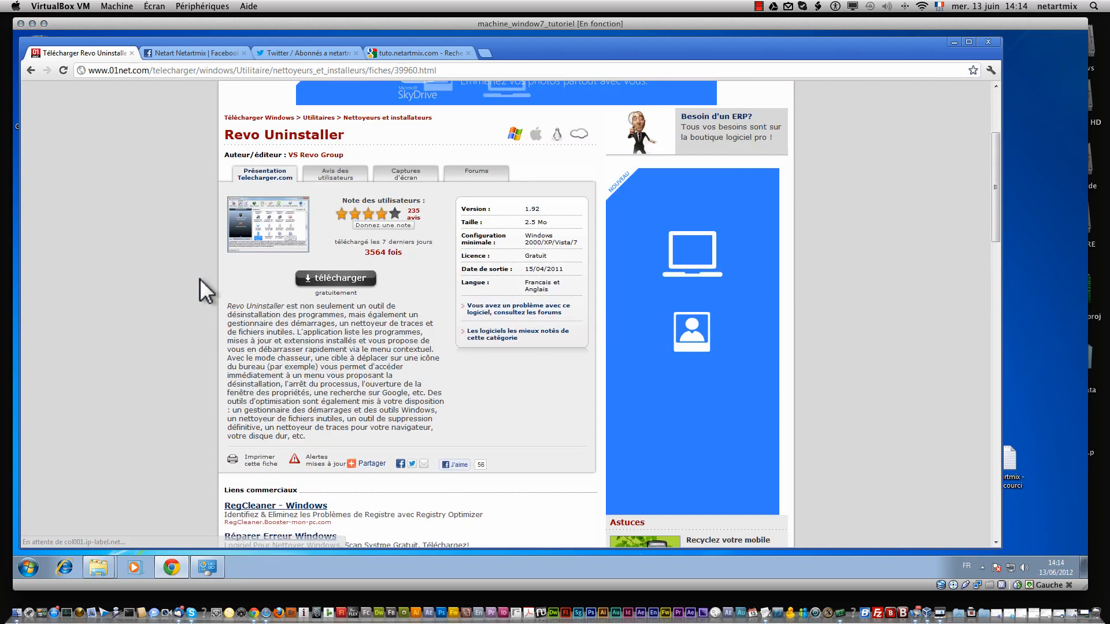
left_click(348, 281)
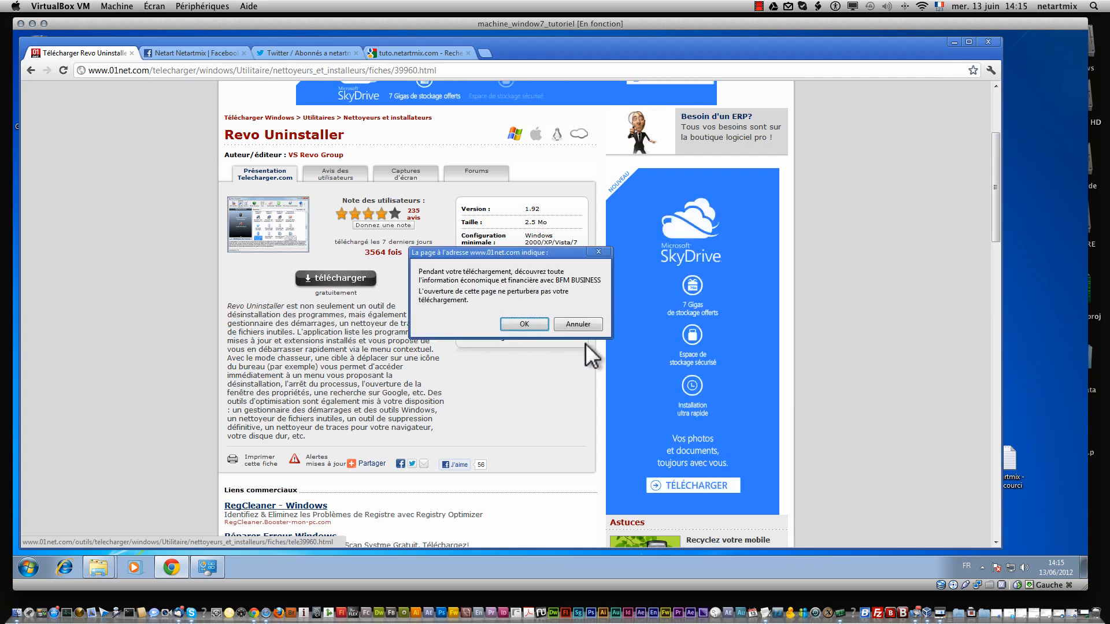
left_click(572, 323)
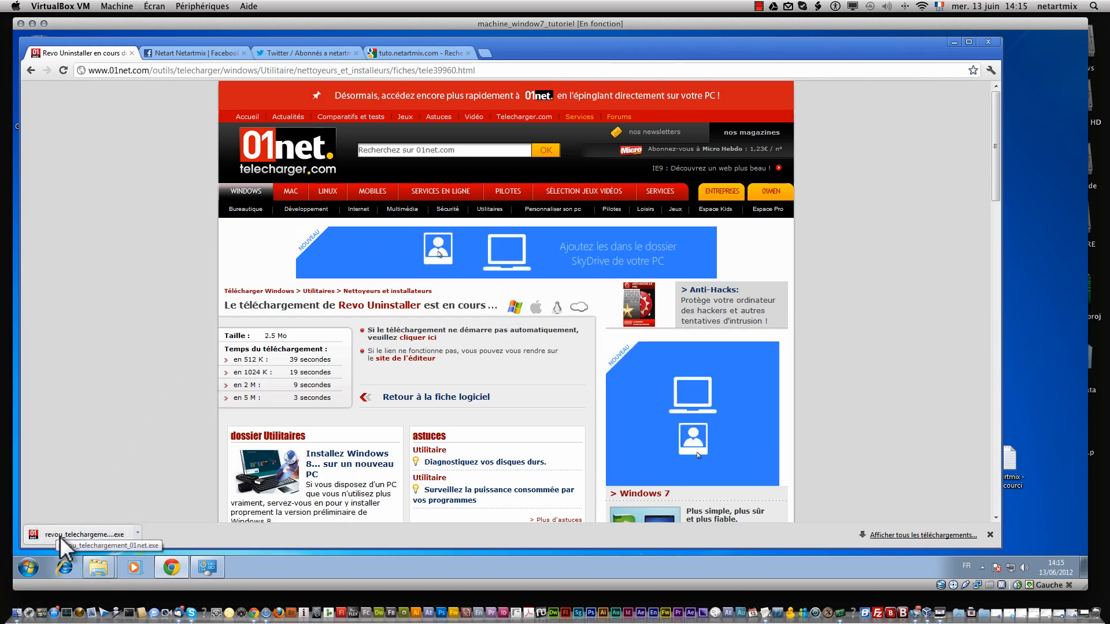
- Look for the Downloads folder inside the personal user folder, then minimize that window
left_click(23, 571)
left_click(258, 327)
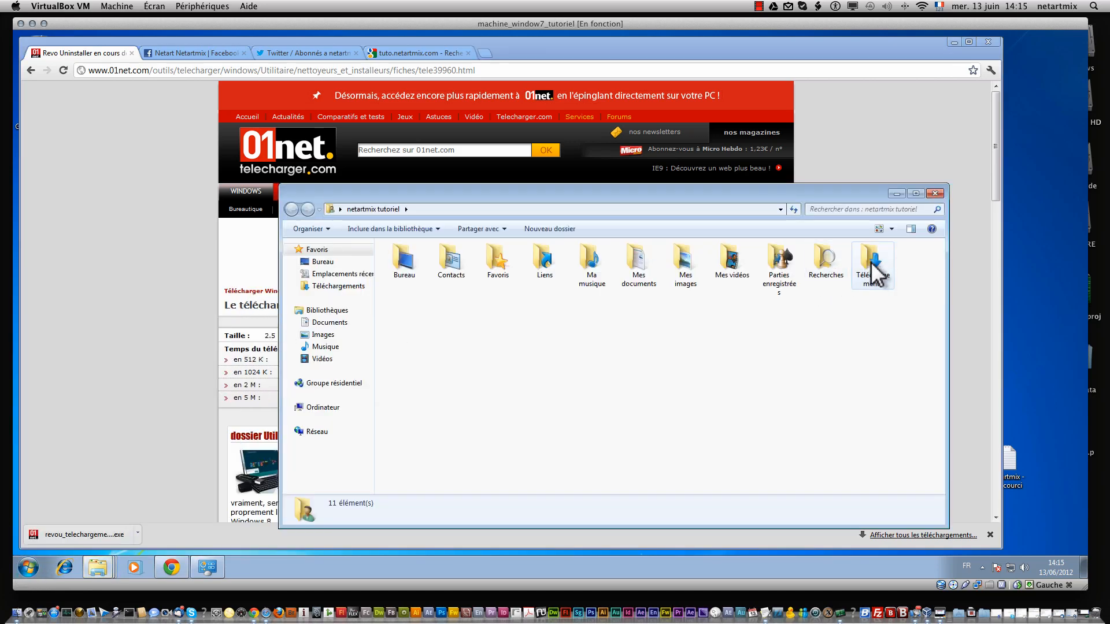
left_click(896, 194)
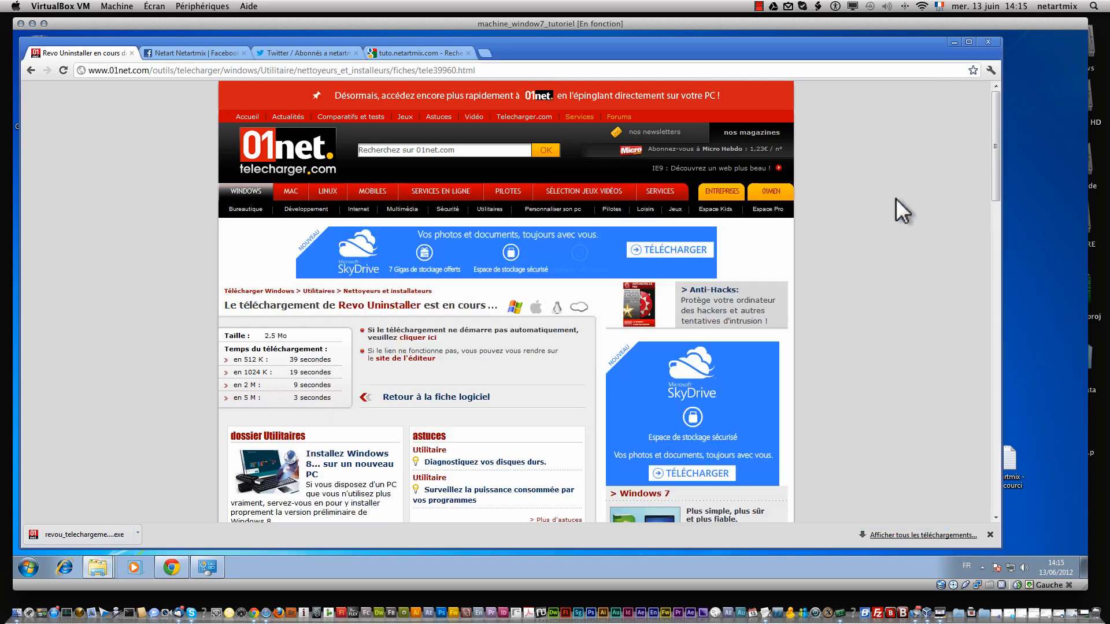
- Run the downloaded revou_telechargement_01net.exe, authorize it, and continue without installing the 01NET.com toolbar
left_click(98, 529)
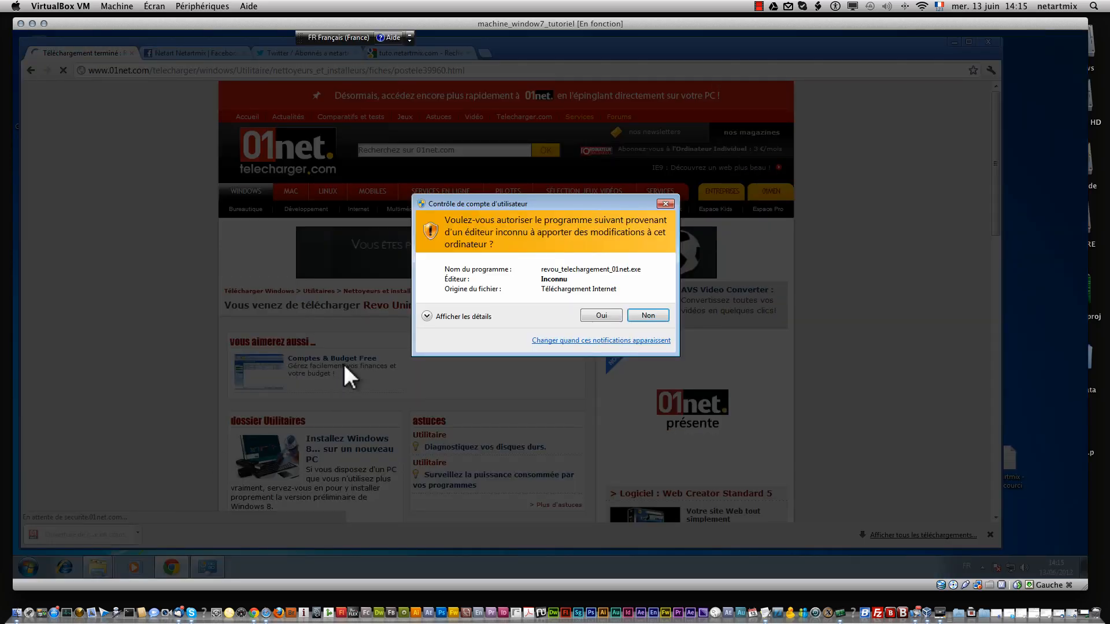
left_click(605, 317)
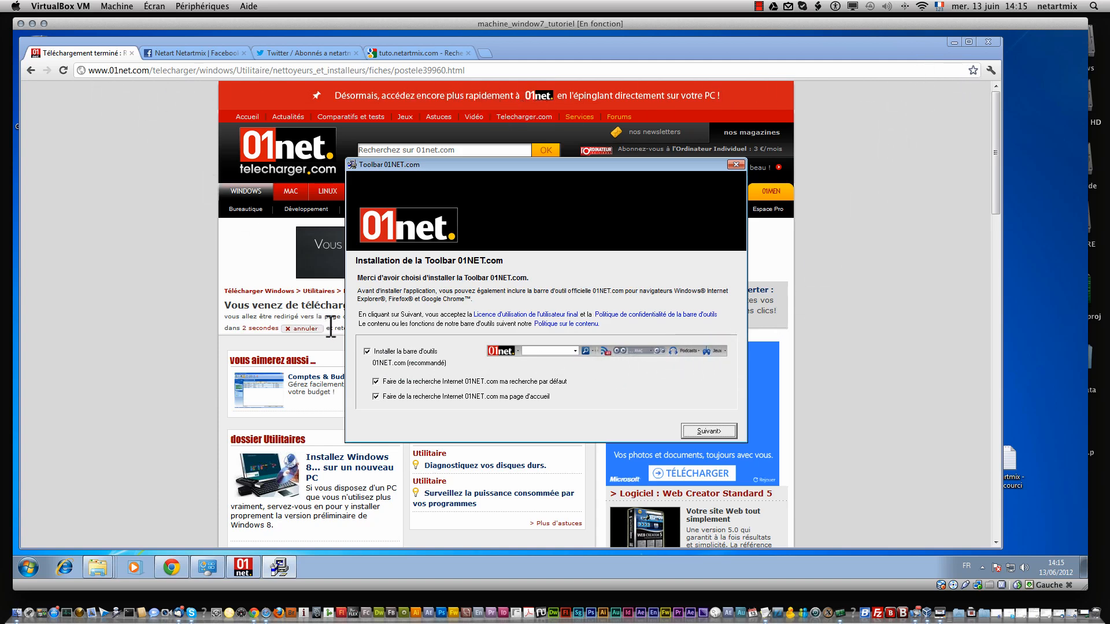
left_click(367, 351)
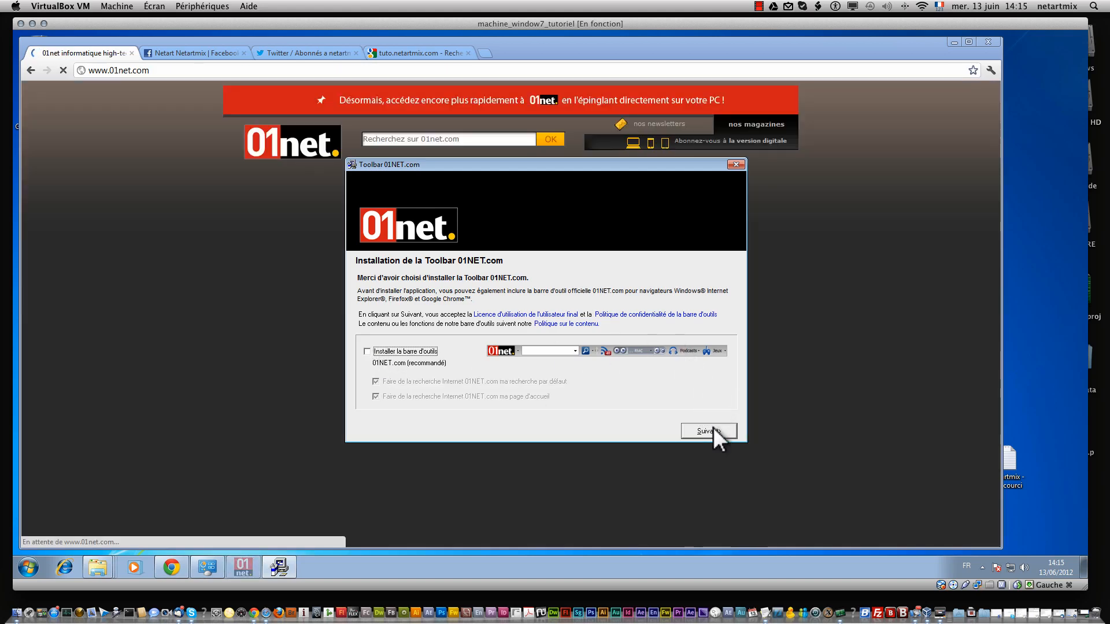
left_click(711, 429)
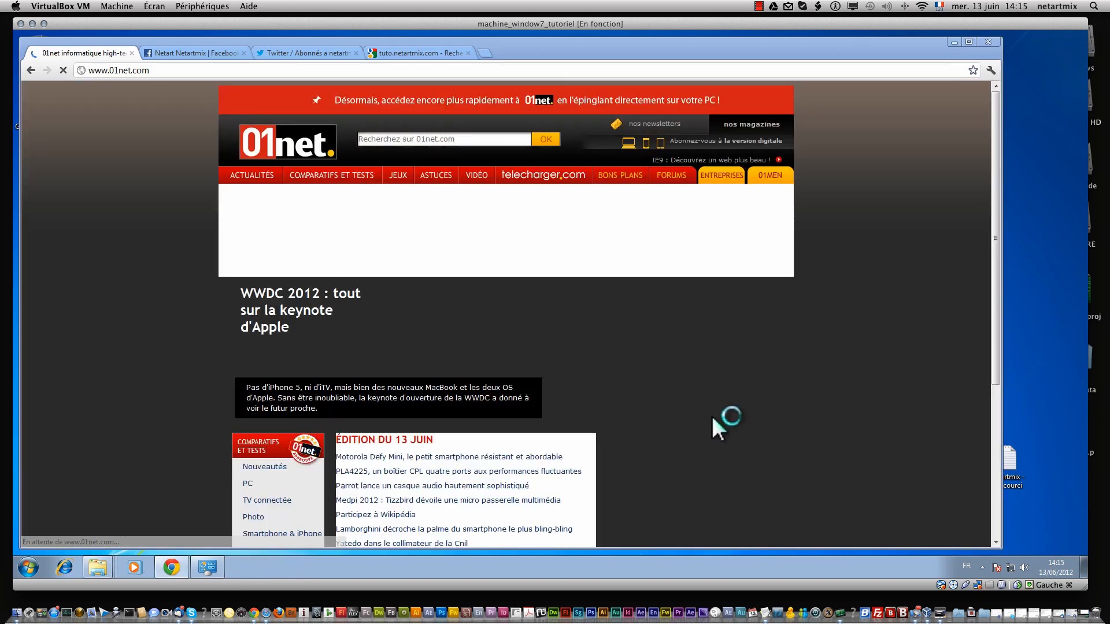
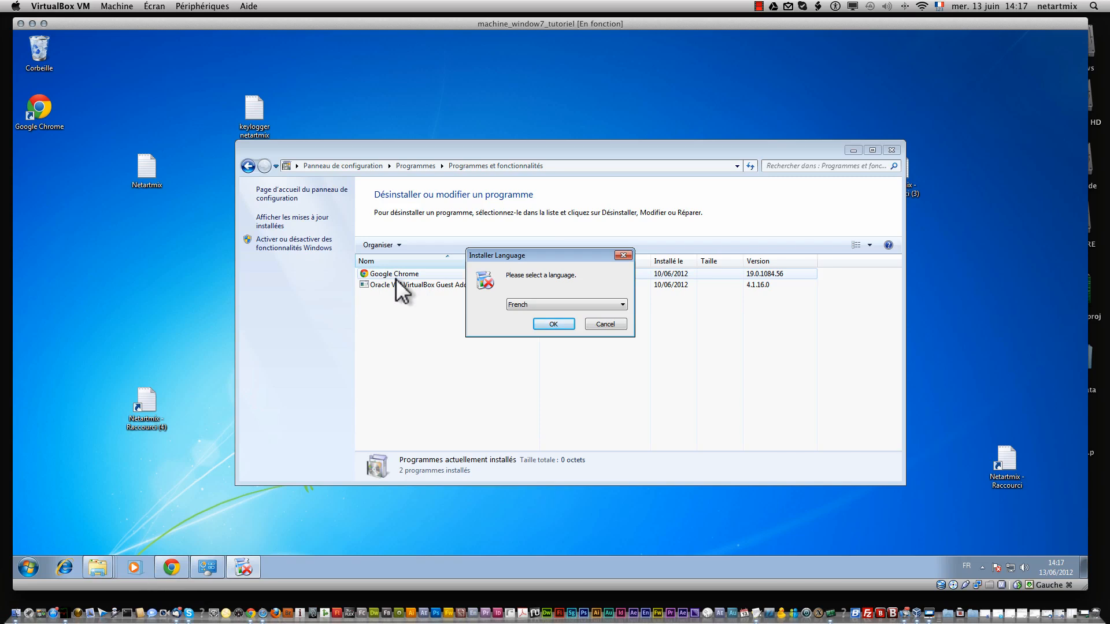
- Install Revo Uninstaller 1.94 in French, accepting the licence terms and keeping the default installation folder
left_click(555, 323)
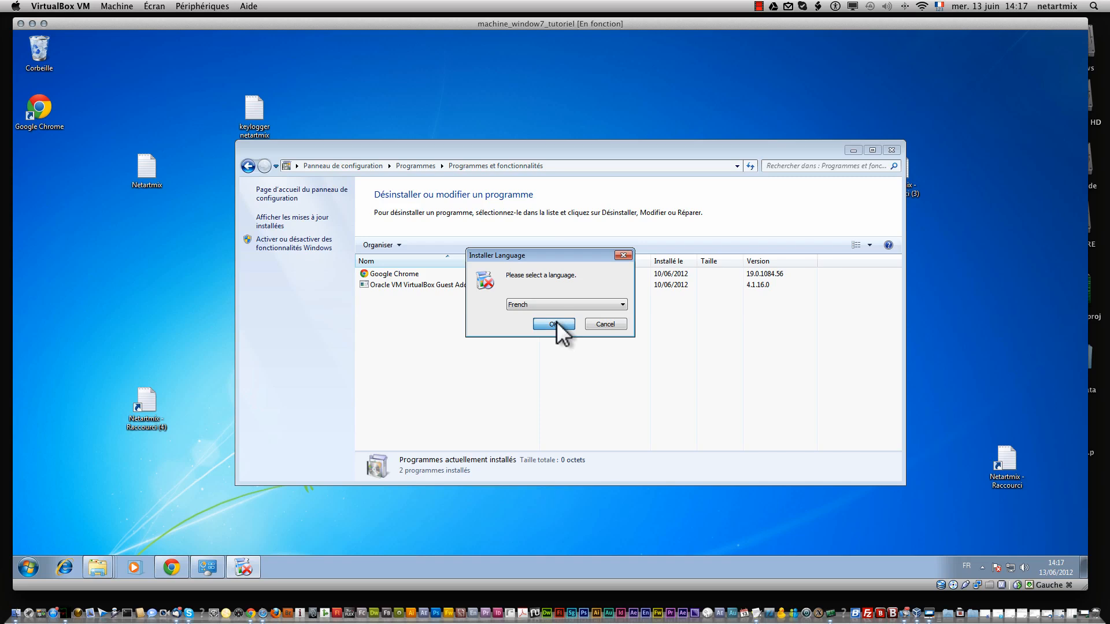
left_click(554, 324)
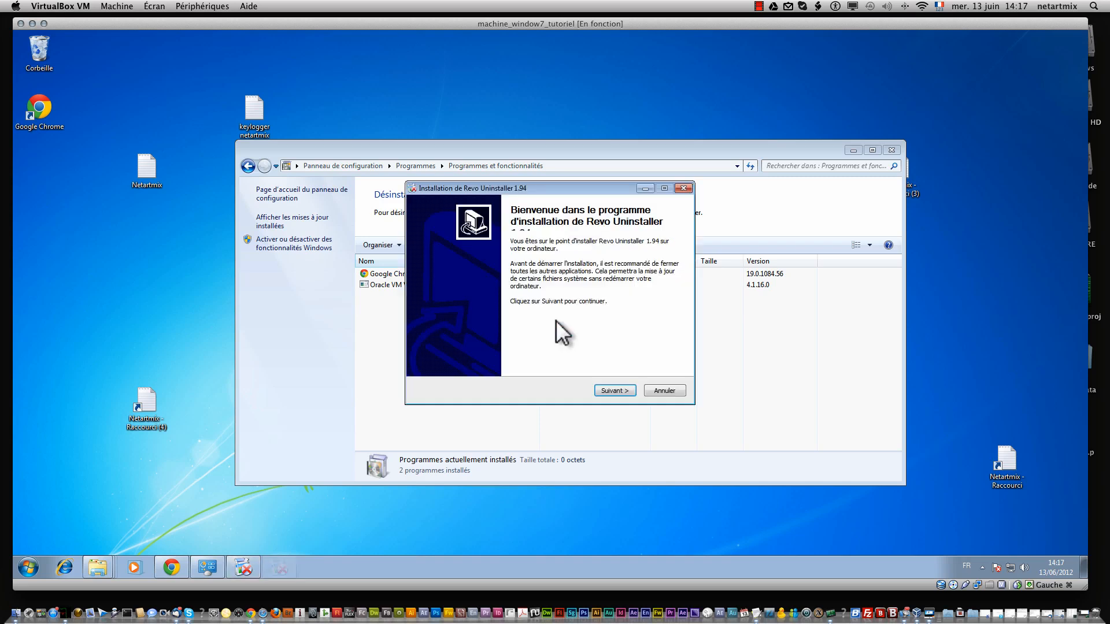
left_click(602, 389)
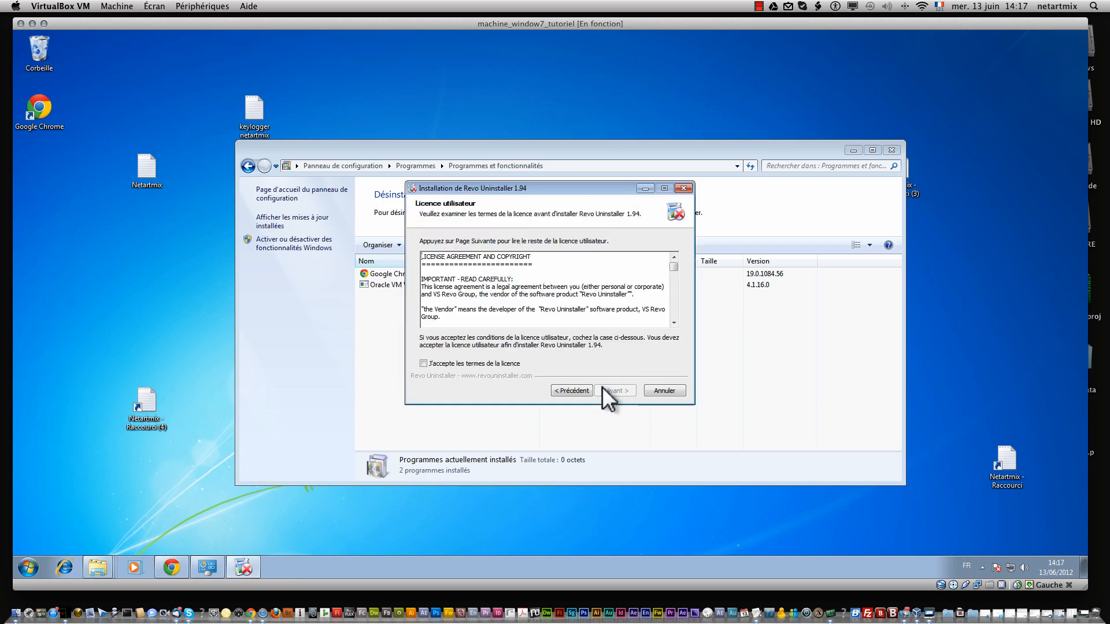
left_click(498, 364)
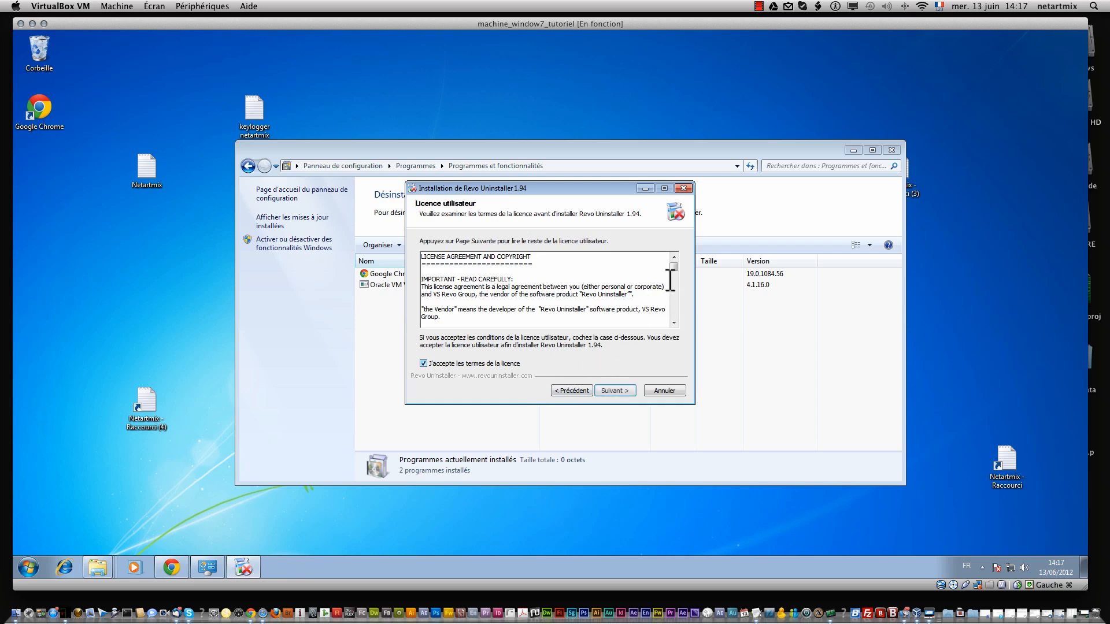
left_click(610, 388)
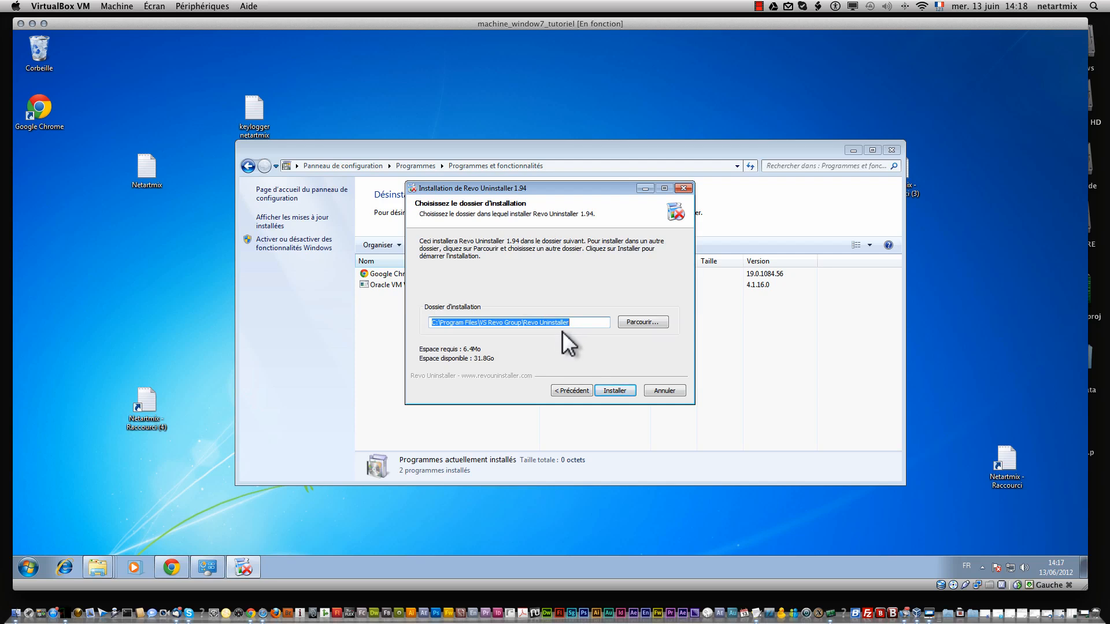
left_click(608, 390)
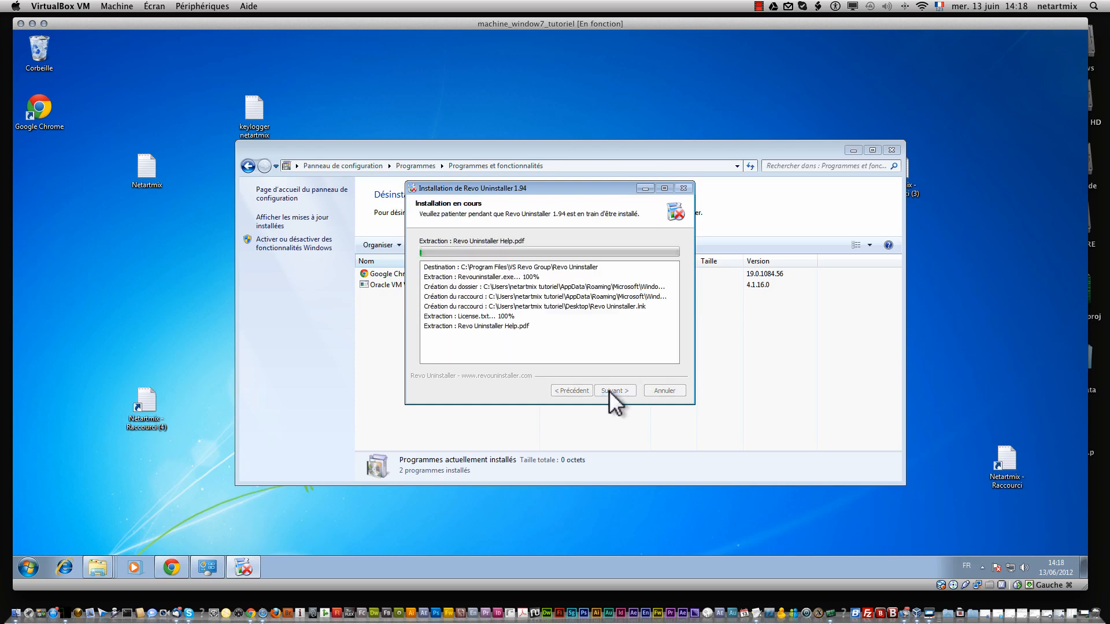
left_click(609, 390)
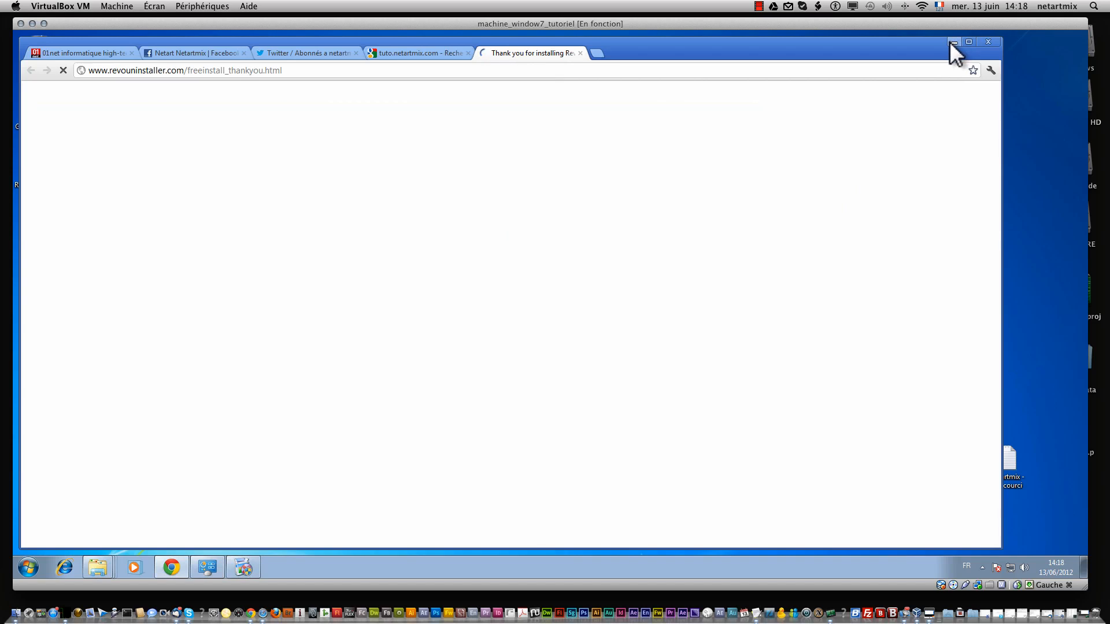
- Minimize the browser and narrow the Programmes et fonctionnalités window so that it sits beside Revo Uninstaller
left_click(953, 42)
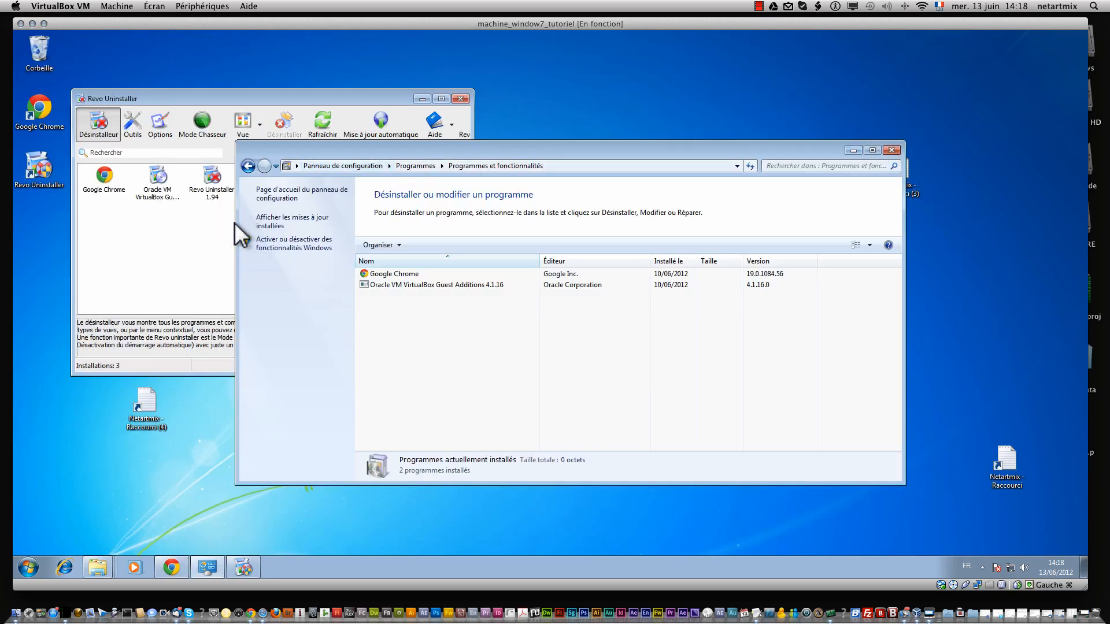
left_click_drag(236, 223, 485, 223)
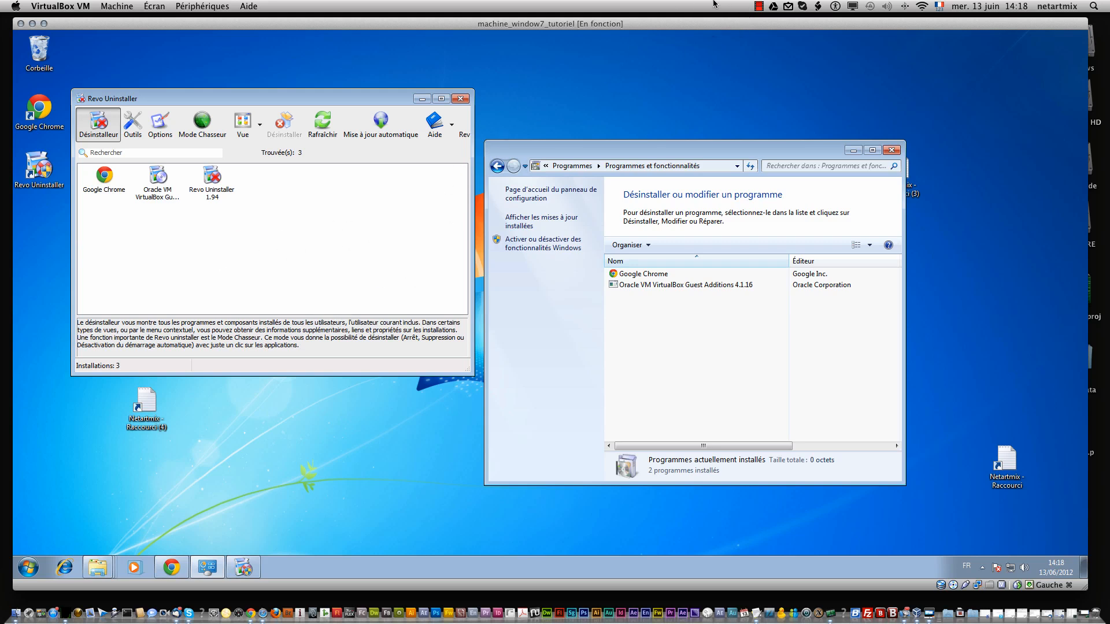
left_click(759, 7)
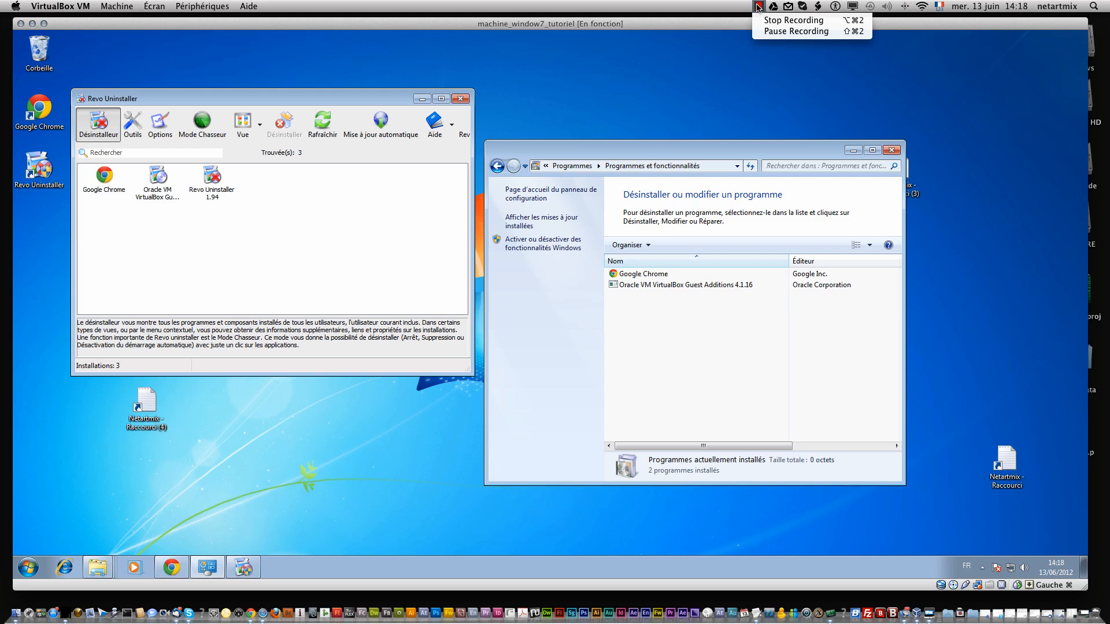
left_click(778, 31)
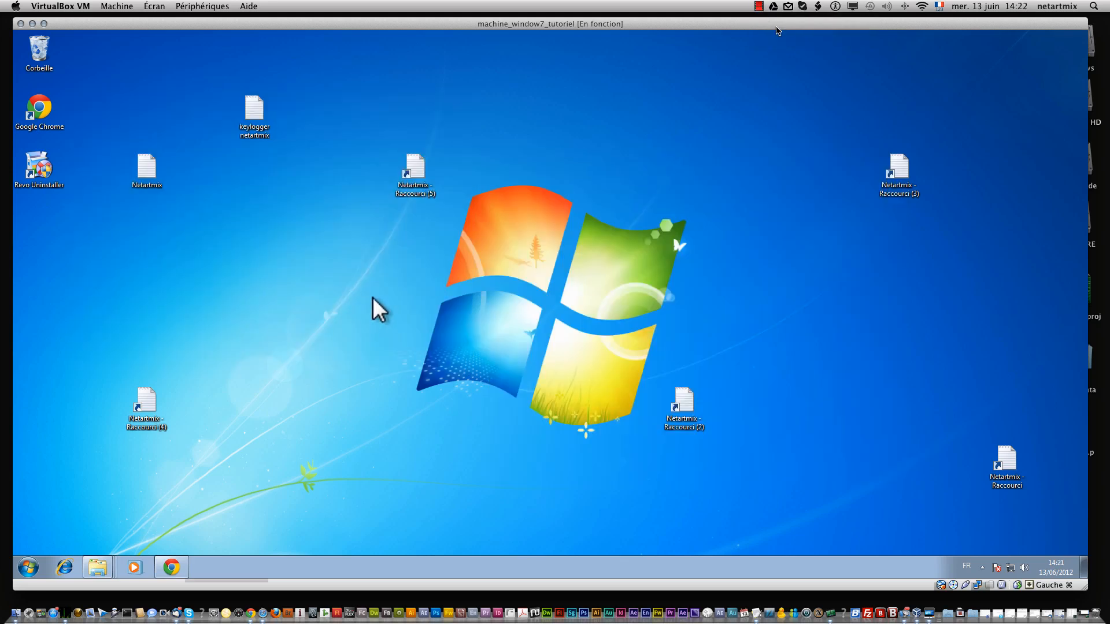
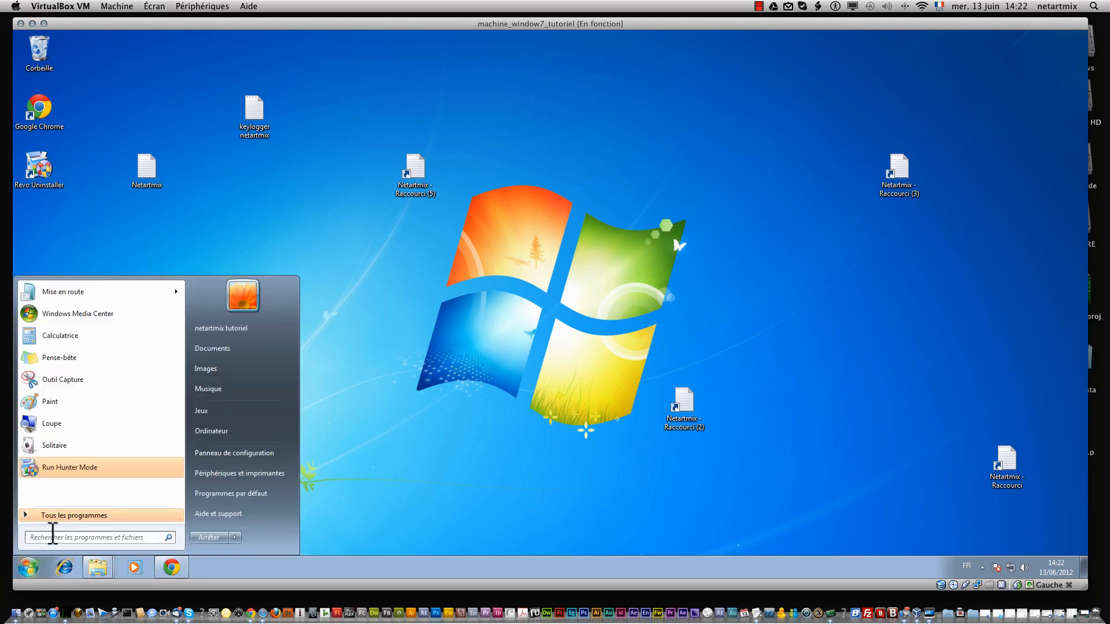
- Create a desktop shortcut for Revo Uninstaller from its entry in the list of all programs
left_click(65, 516)
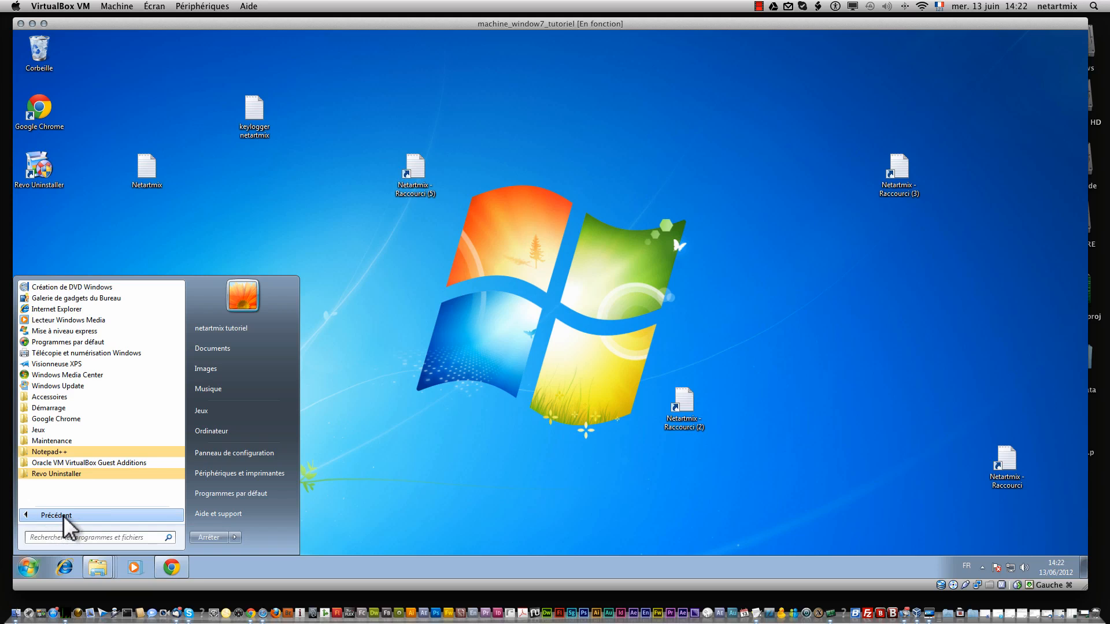
left_click(66, 474)
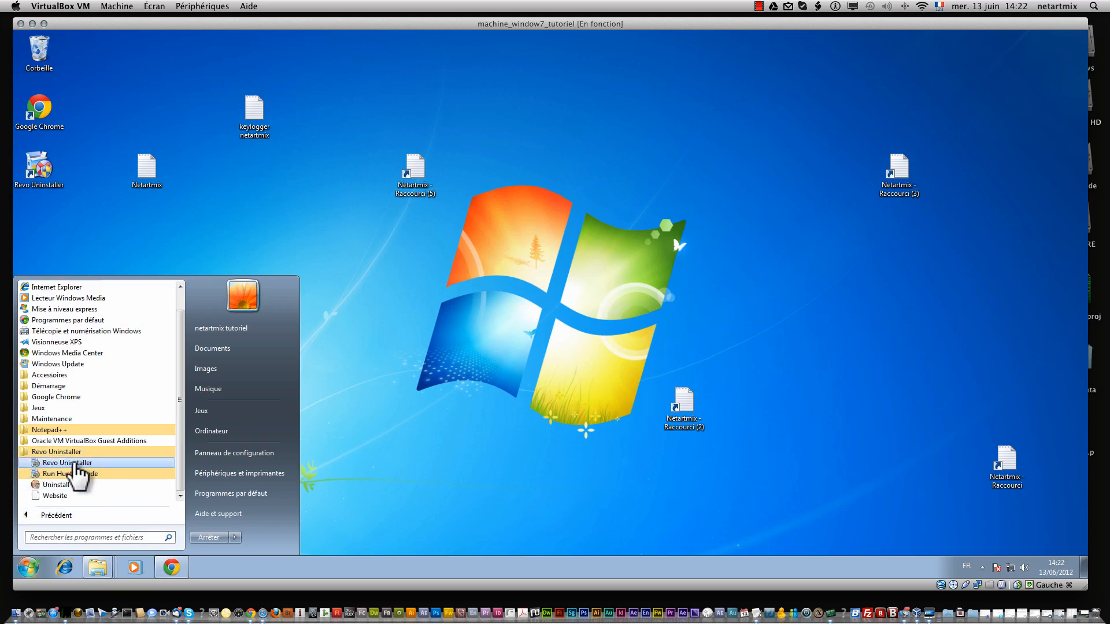
right_click(76, 464)
mouse_move(176, 377)
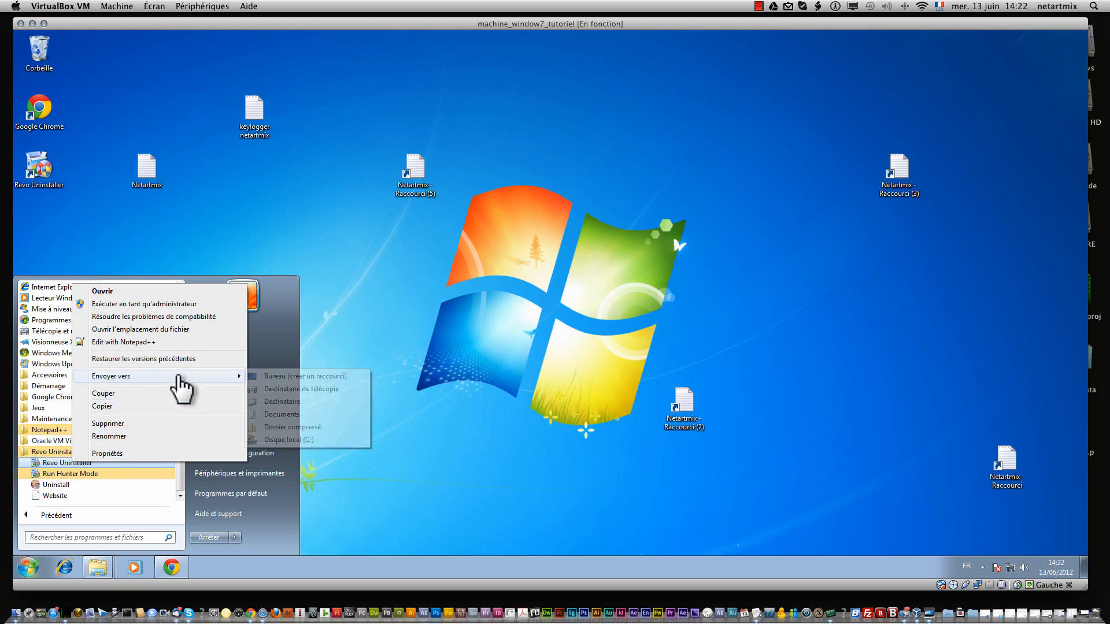
left_click(286, 377)
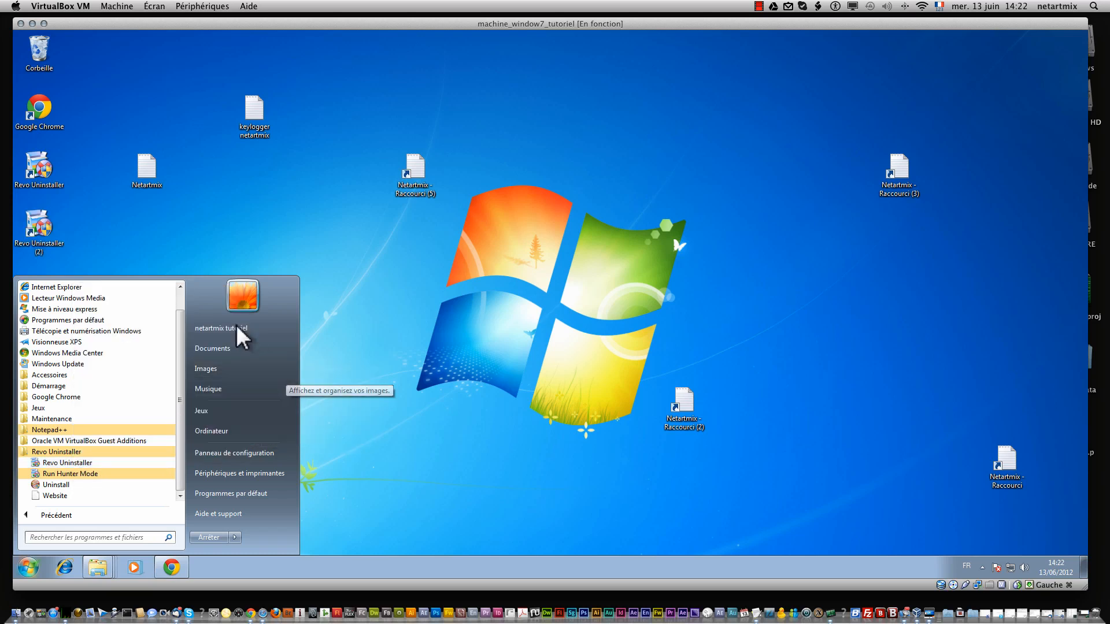
- Delete the duplicate Revo Uninstaller (2) shortcut from the desktop and confirm sending it to the Corbeille
left_click(64, 236)
right_click(40, 222)
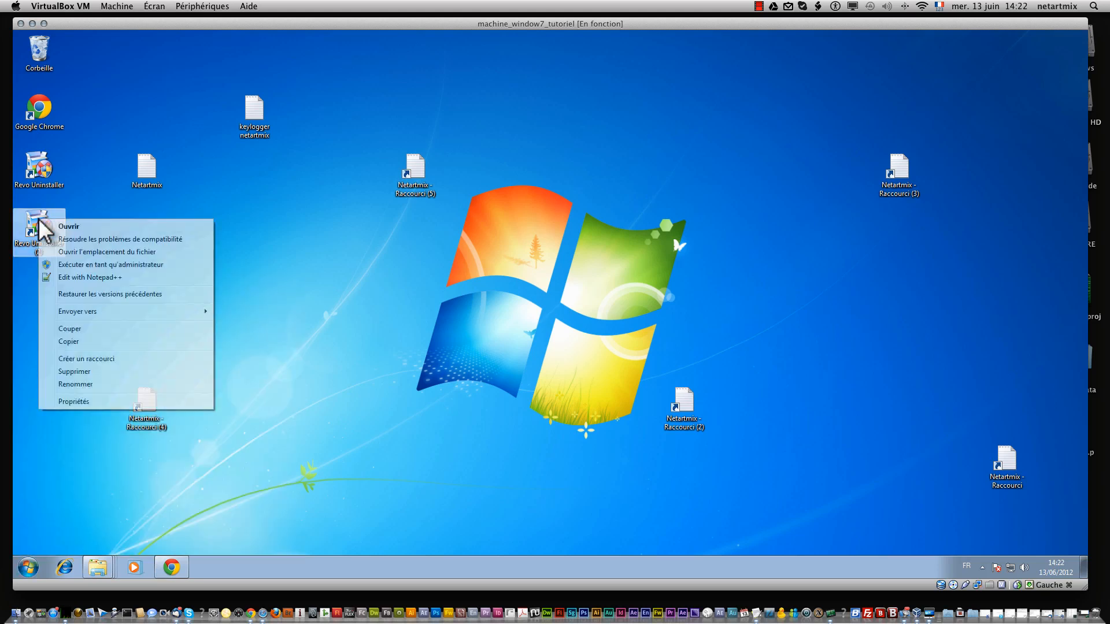
left_click(108, 371)
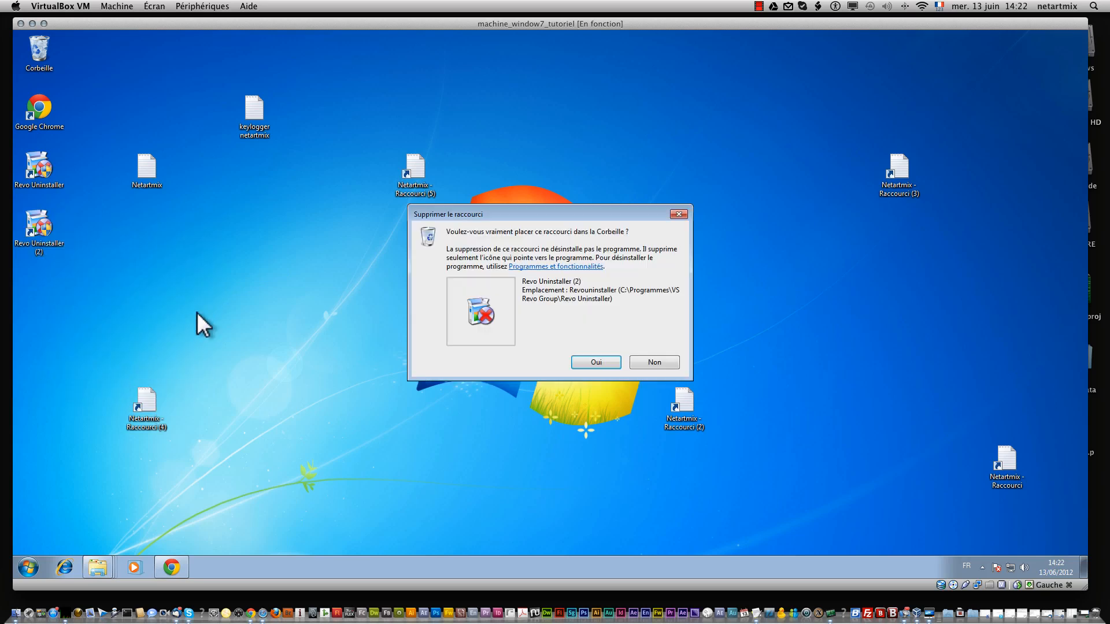
left_click(615, 365)
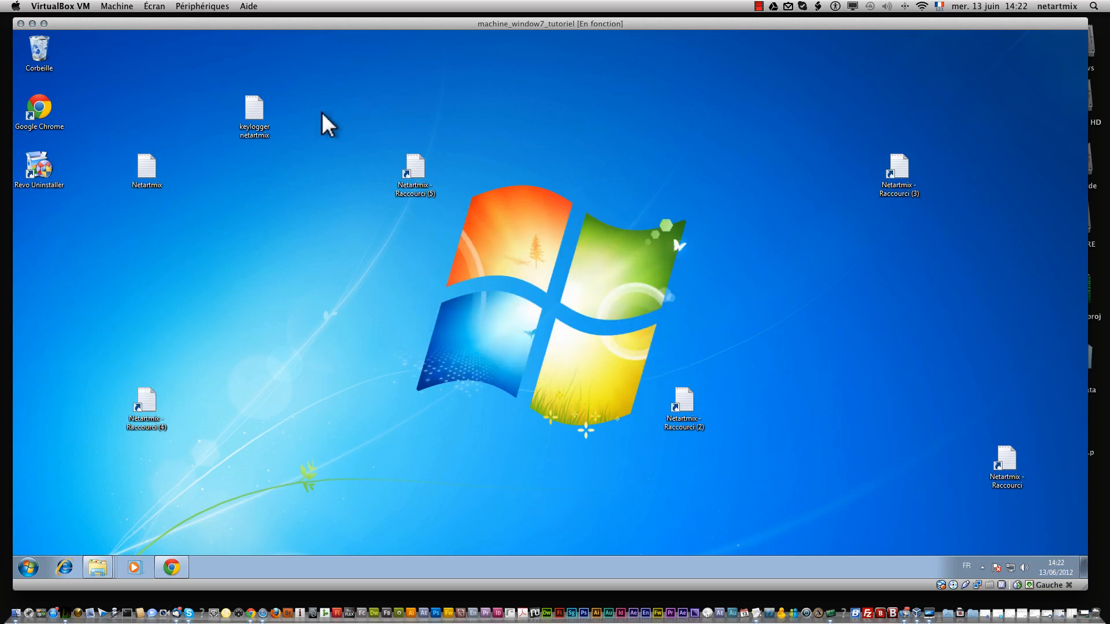
- Launch Revo Uninstaller from its remaining desktop shortcut
right_click(37, 157)
left_click(45, 164)
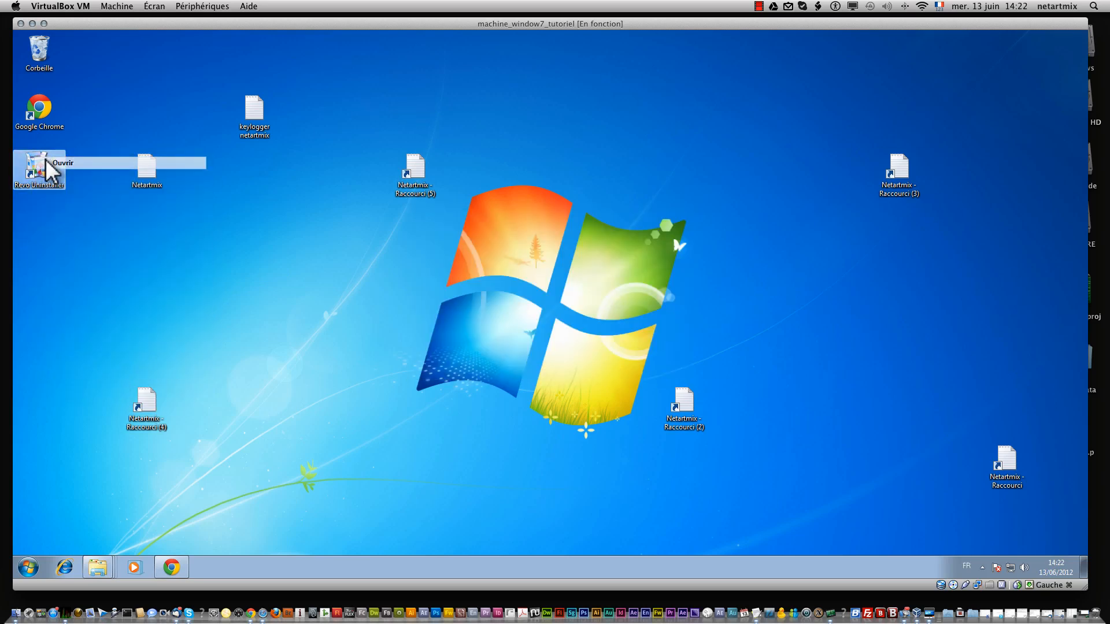
left_click(607, 321)
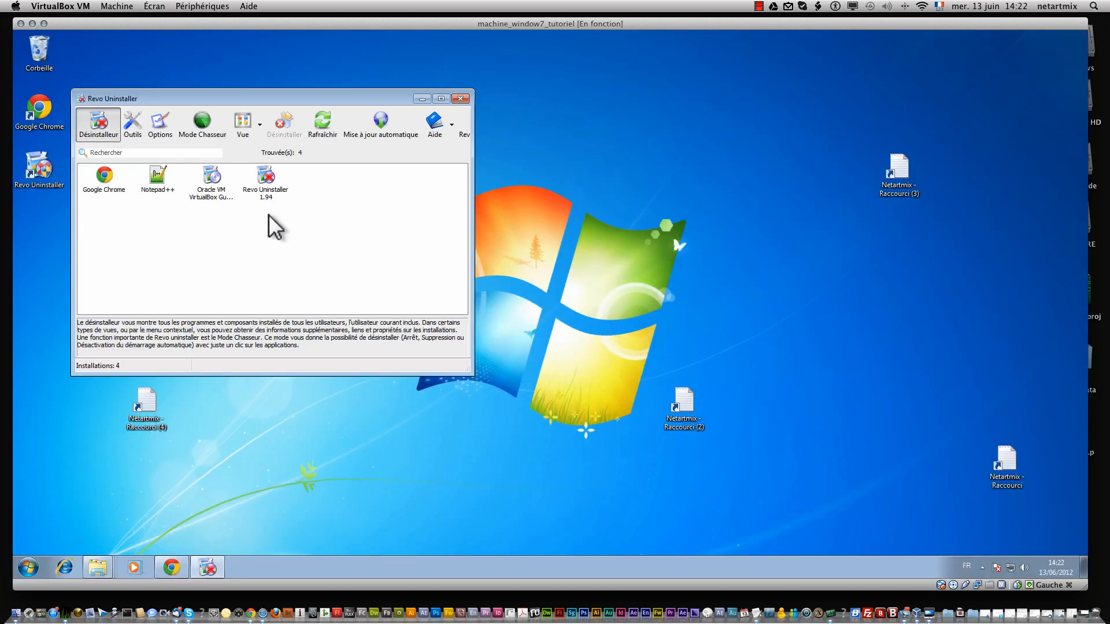
- Start uninstalling Notepad++ from the program list, confirm the removal, and run the analysis in Modéré mode
left_click(267, 184)
left_click(149, 184)
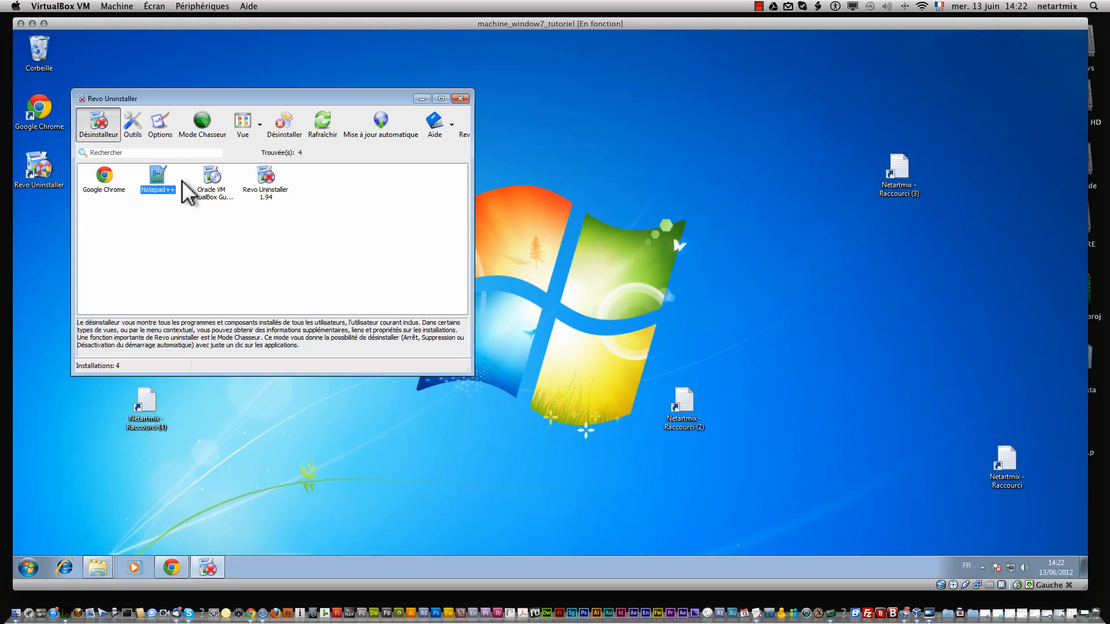
left_click(263, 191)
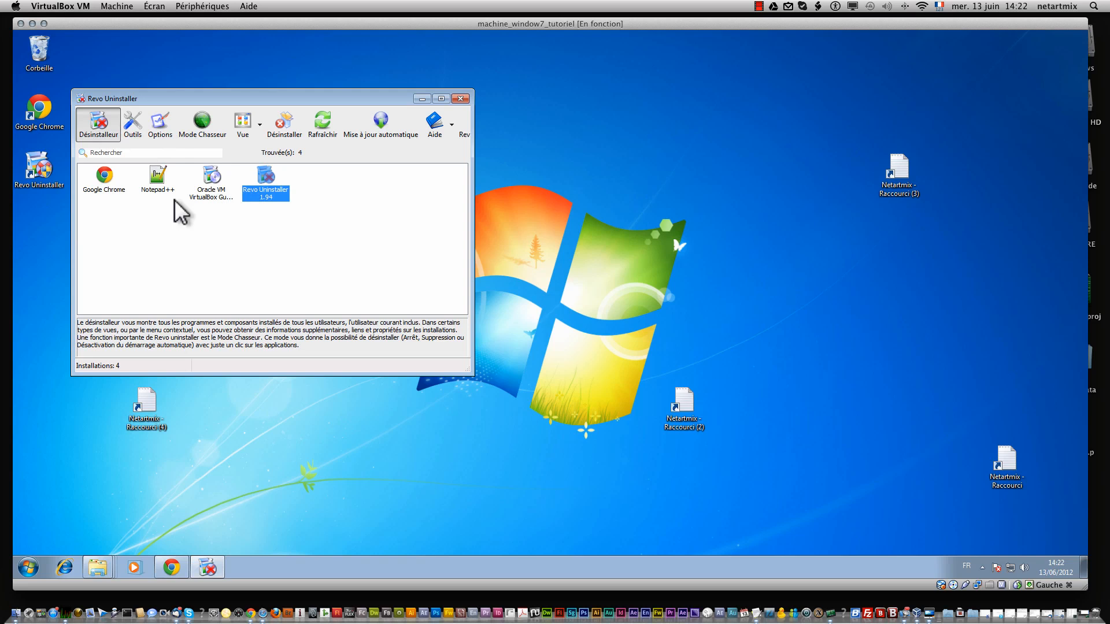
left_click(157, 178)
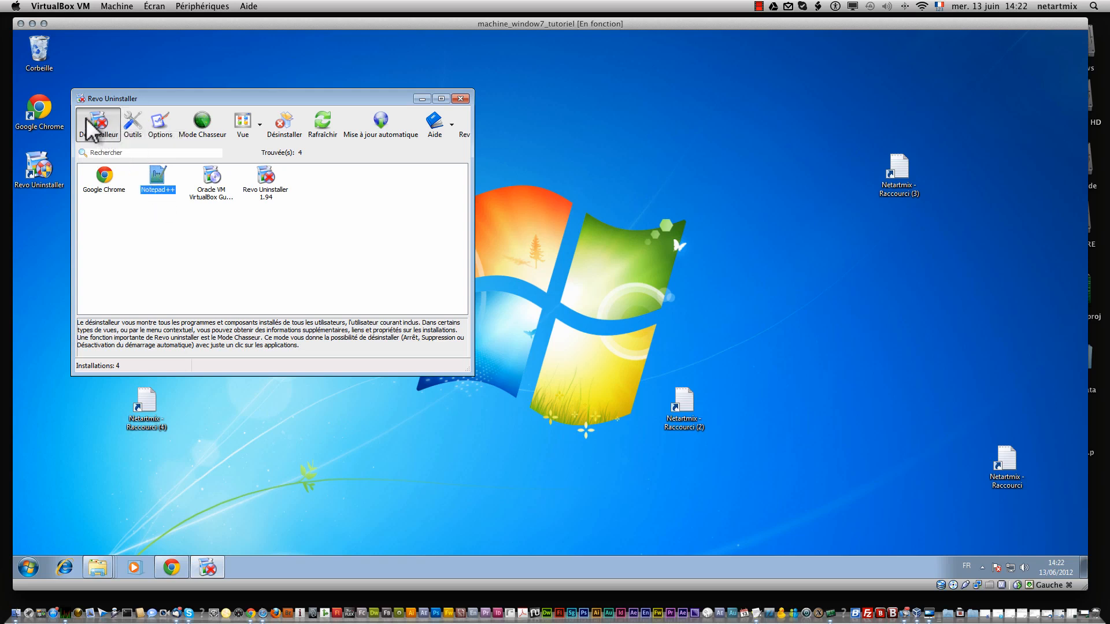
right_click(156, 173)
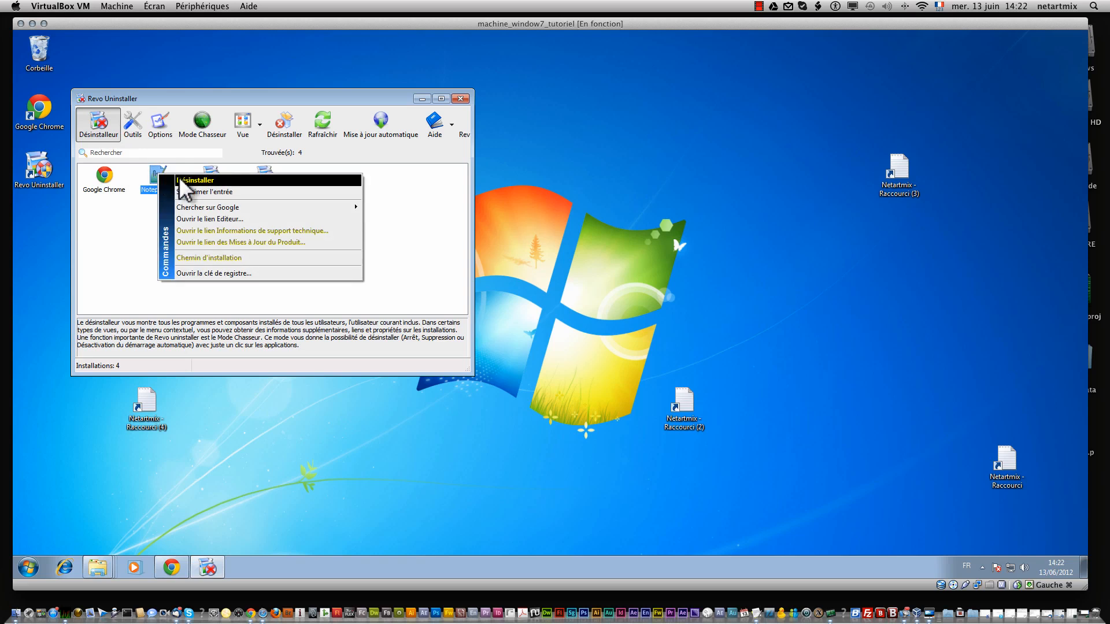
left_click(184, 180)
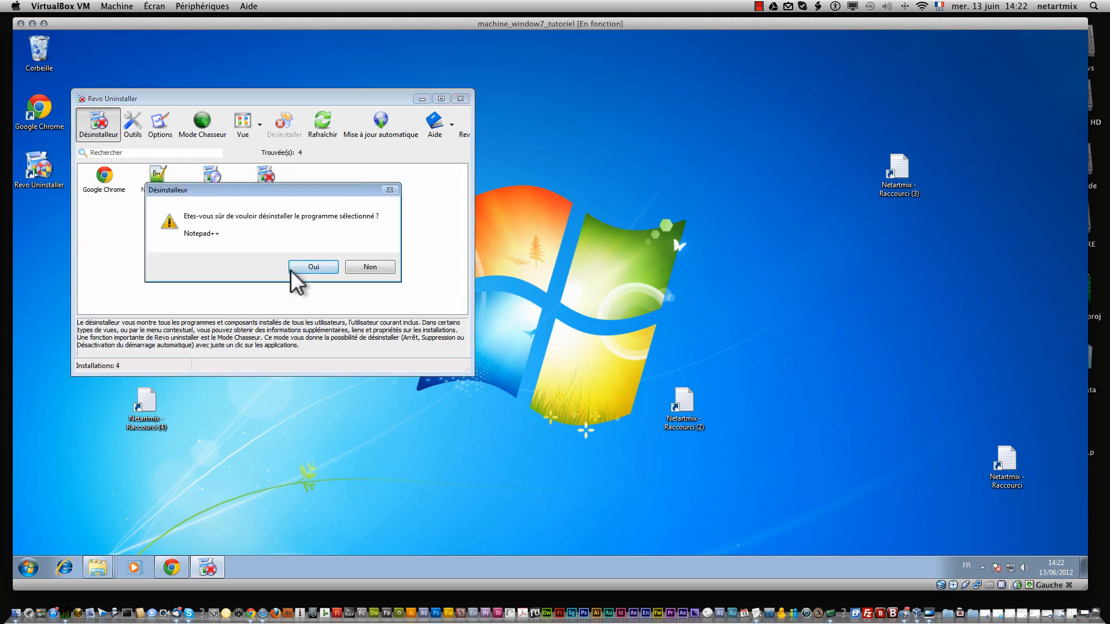
left_click(314, 267)
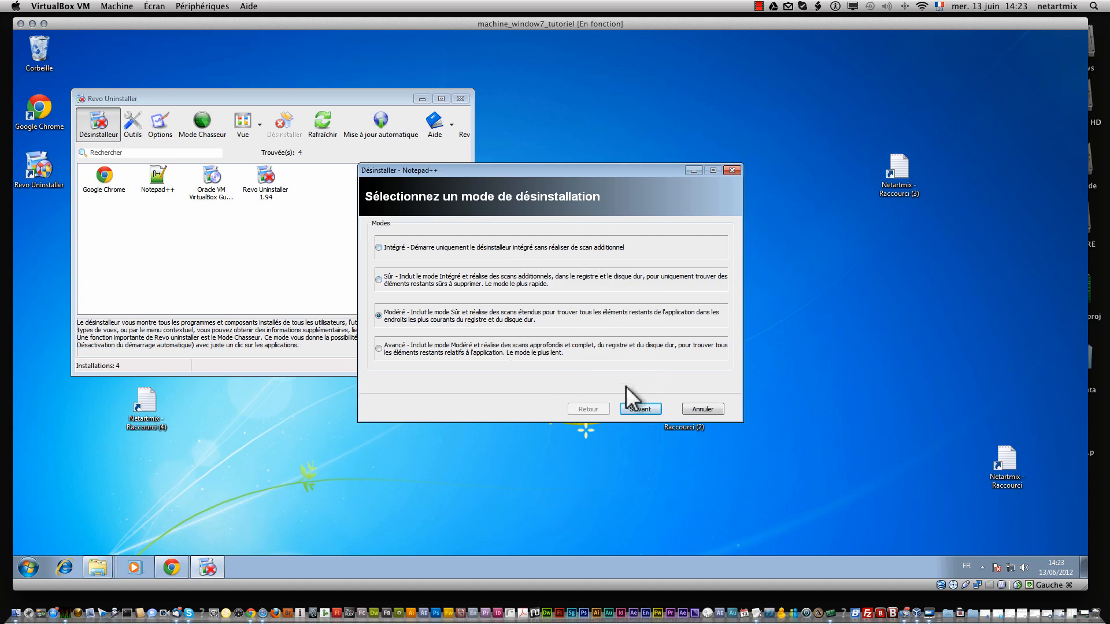
left_click(639, 409)
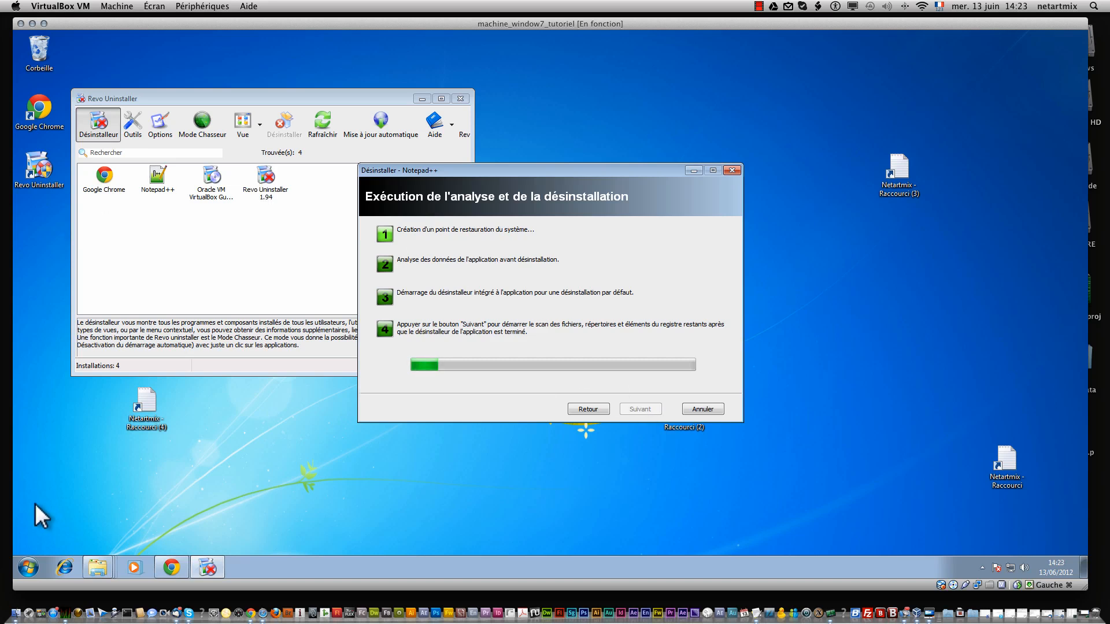
- Run the built-in Notepad++ v6.1.3 uninstaller in Français, and close it once it is done
left_click(27, 566)
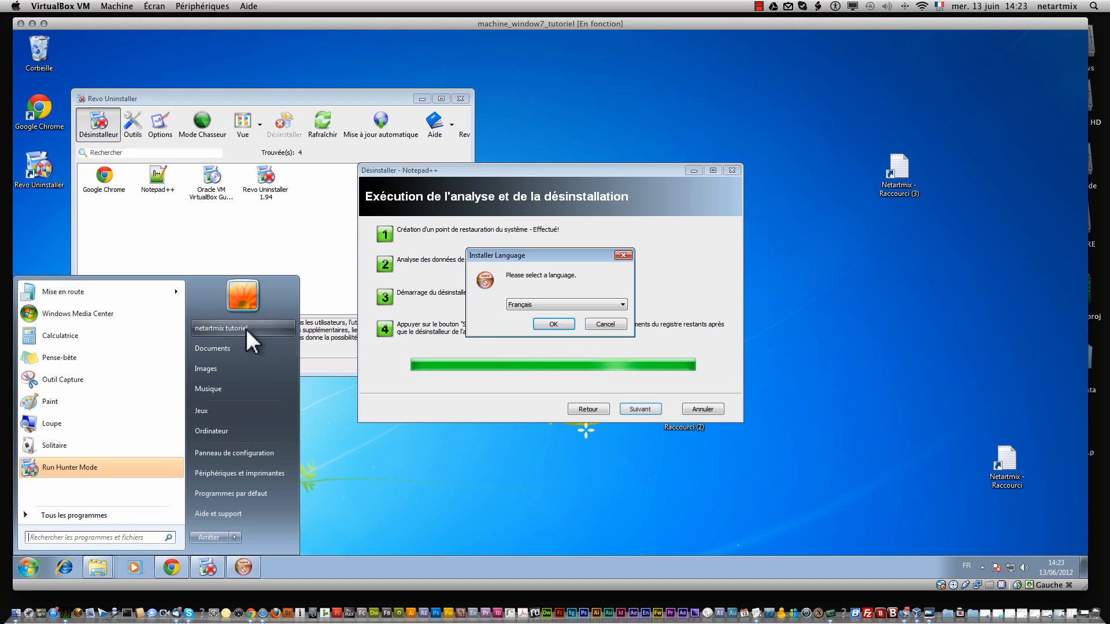
left_click(554, 325)
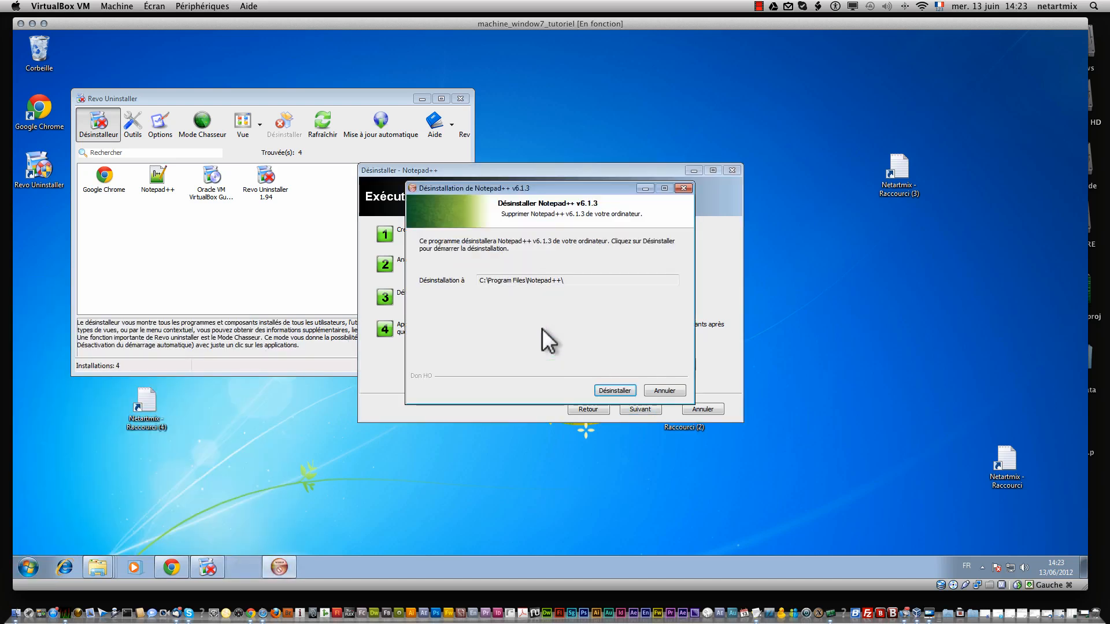
left_click(602, 385)
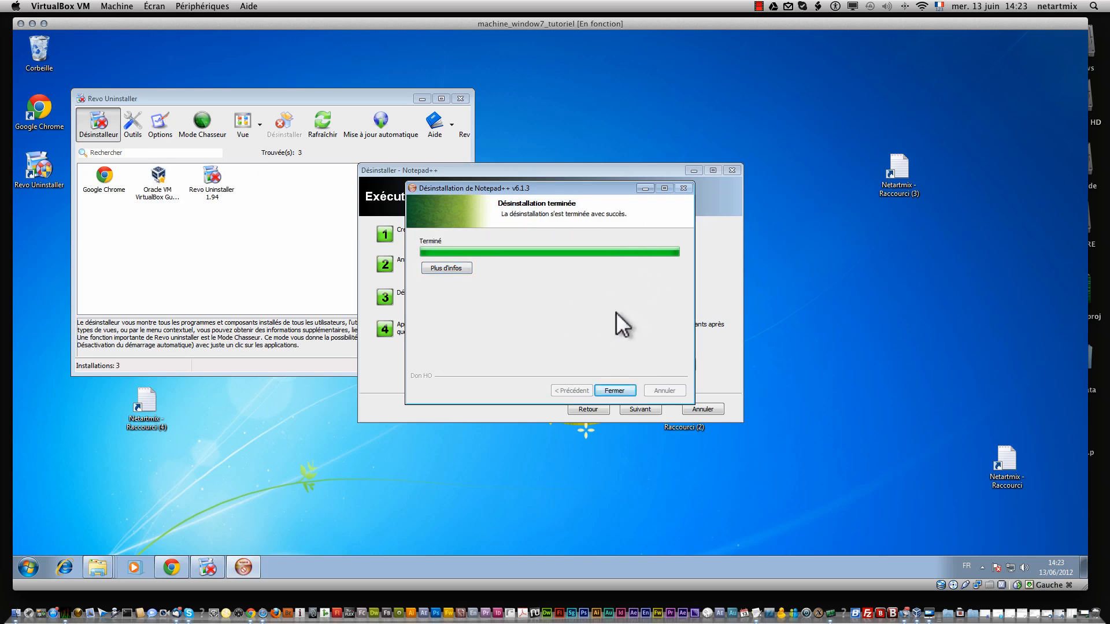
left_click(601, 389)
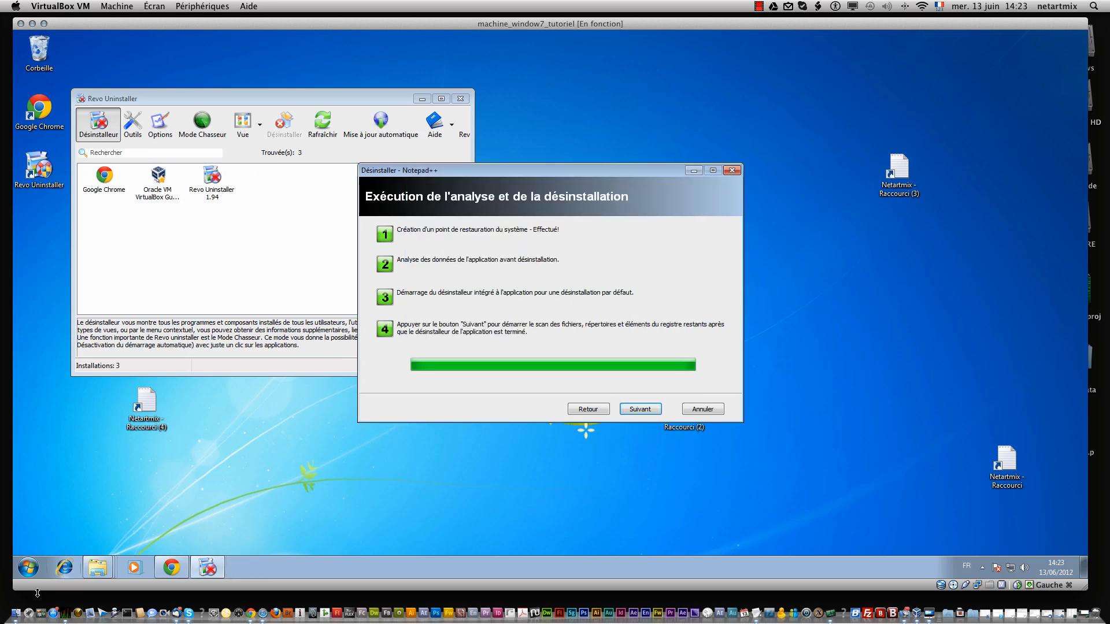
- Check the installed programs in the Control Panel's Programmes et fonctionnalités list for Notepad++, and close that window
left_click(23, 565)
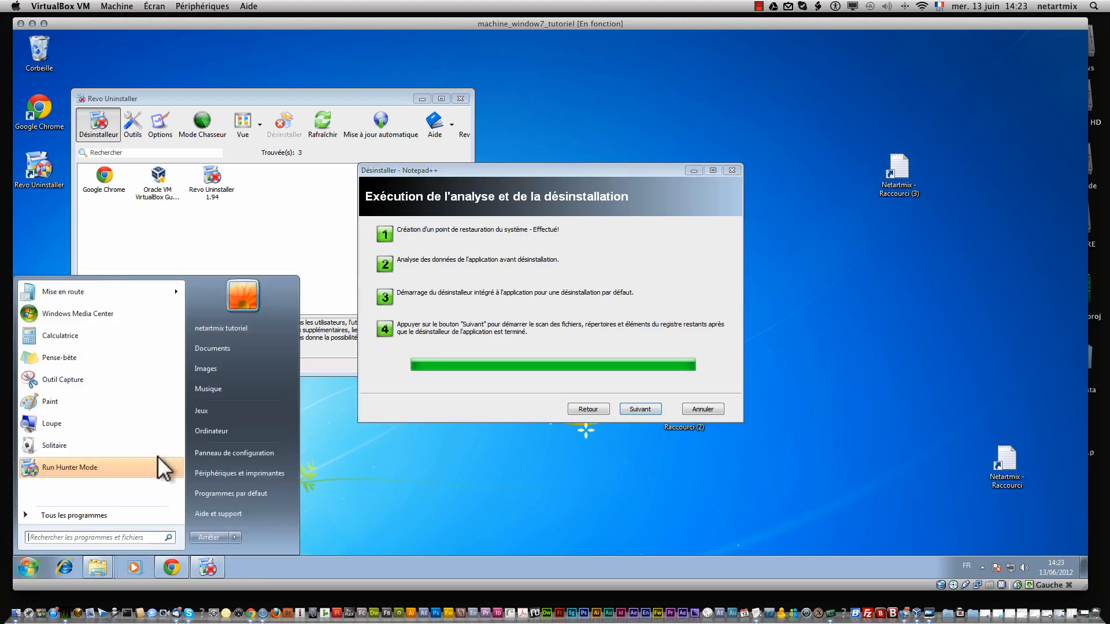
left_click(240, 456)
left_click(590, 354)
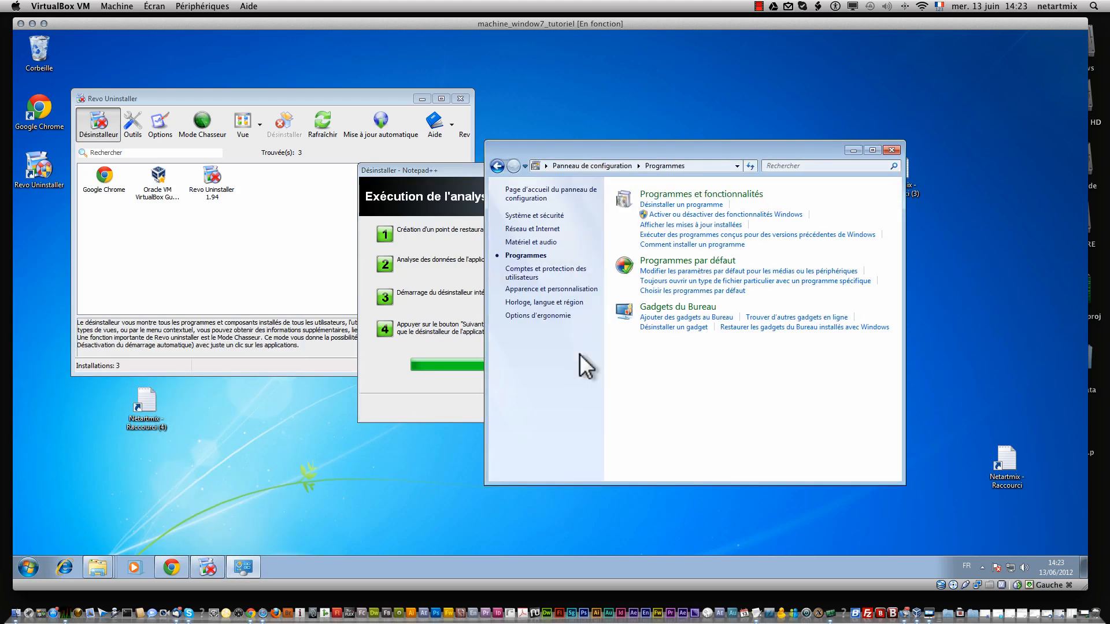
left_click(666, 203)
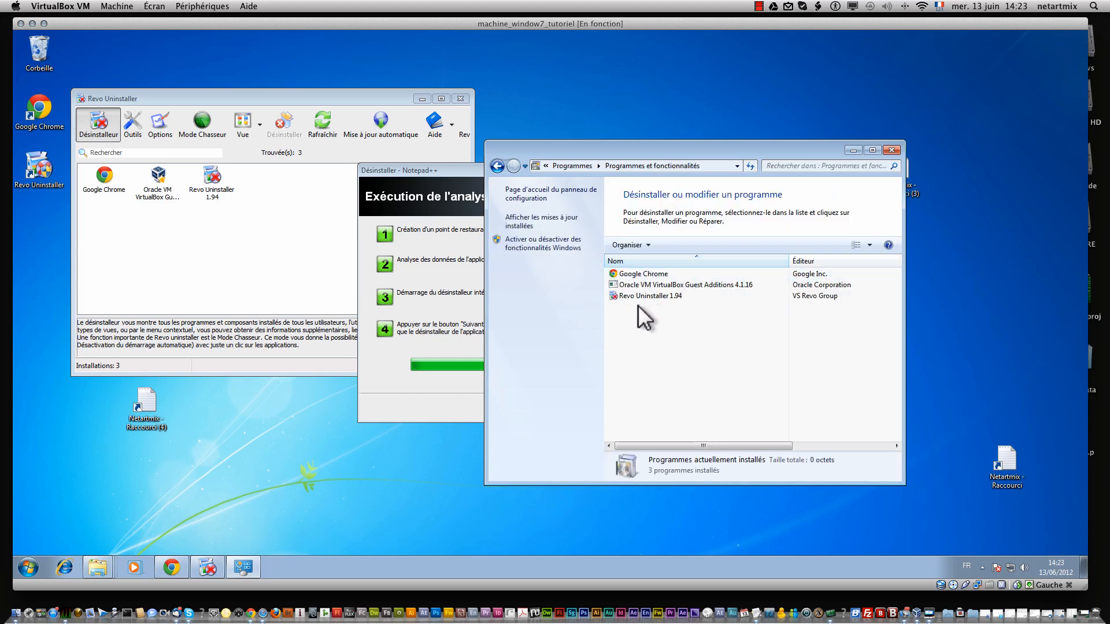
left_click(892, 150)
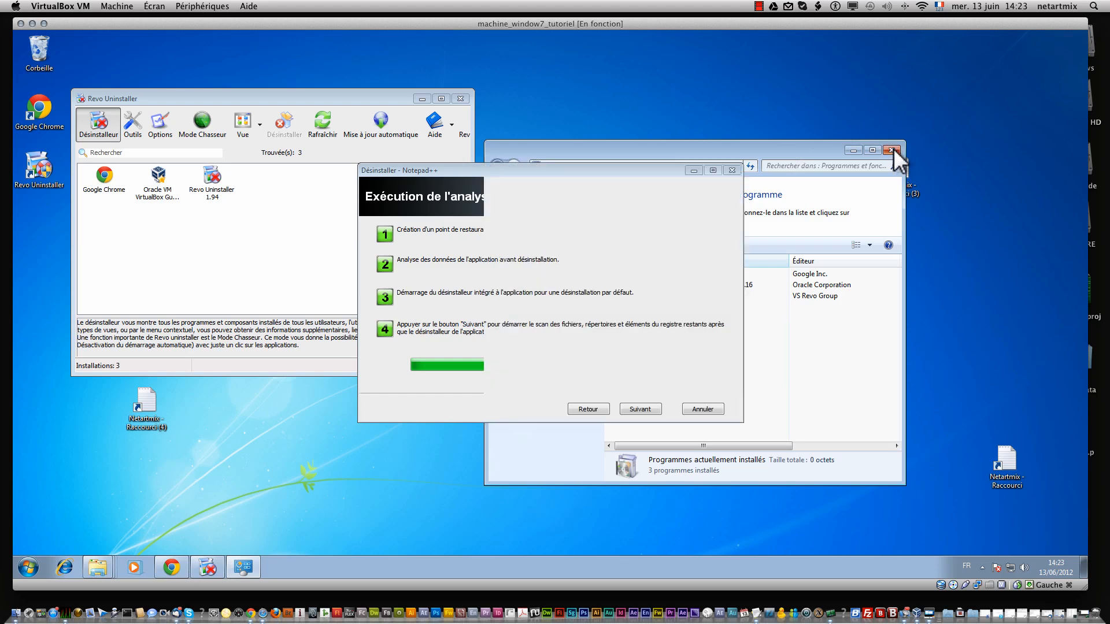
- Scan for Notepad++ leftovers, review the remaining files and directories, and finish the uninstall wizard without deleting them
left_click(641, 409)
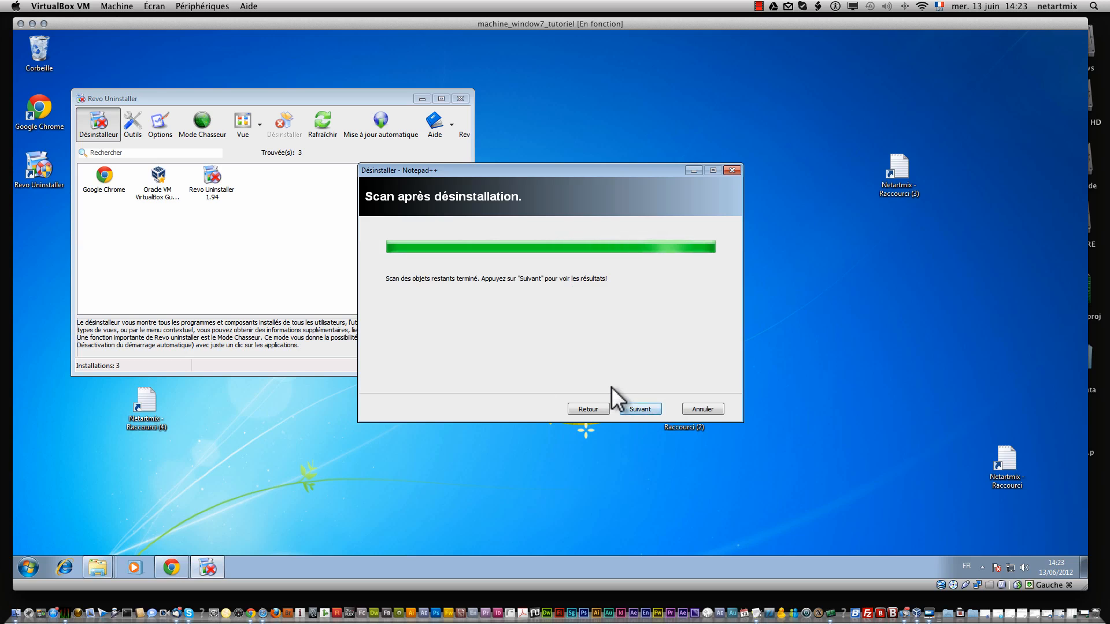
left_click(636, 407)
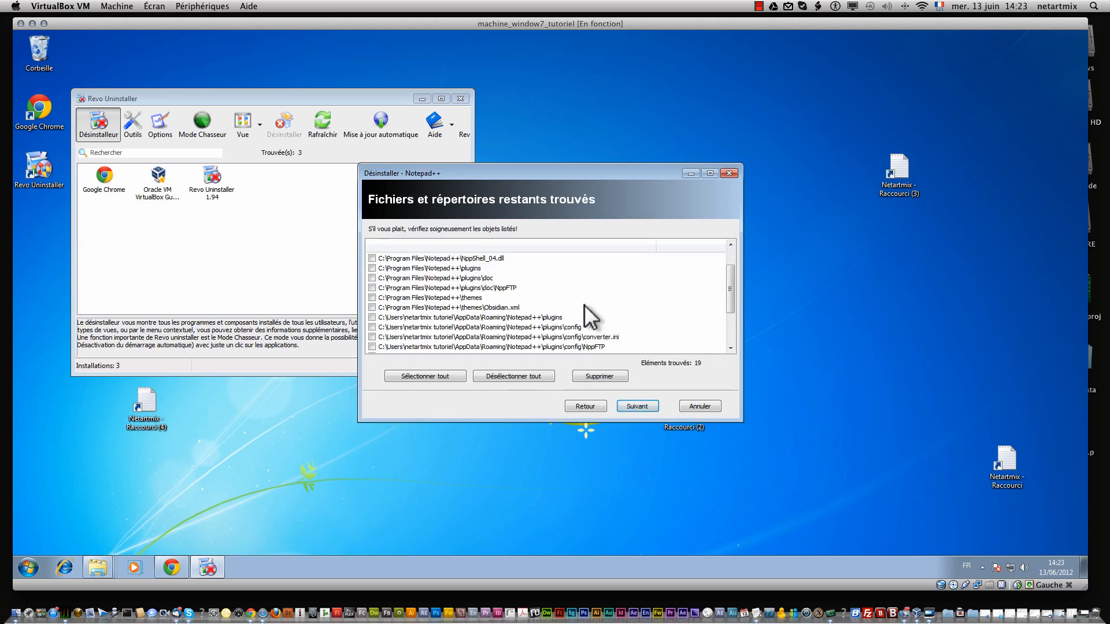
scroll(584, 304, "up", 2)
scroll(584, 305, "down", 3)
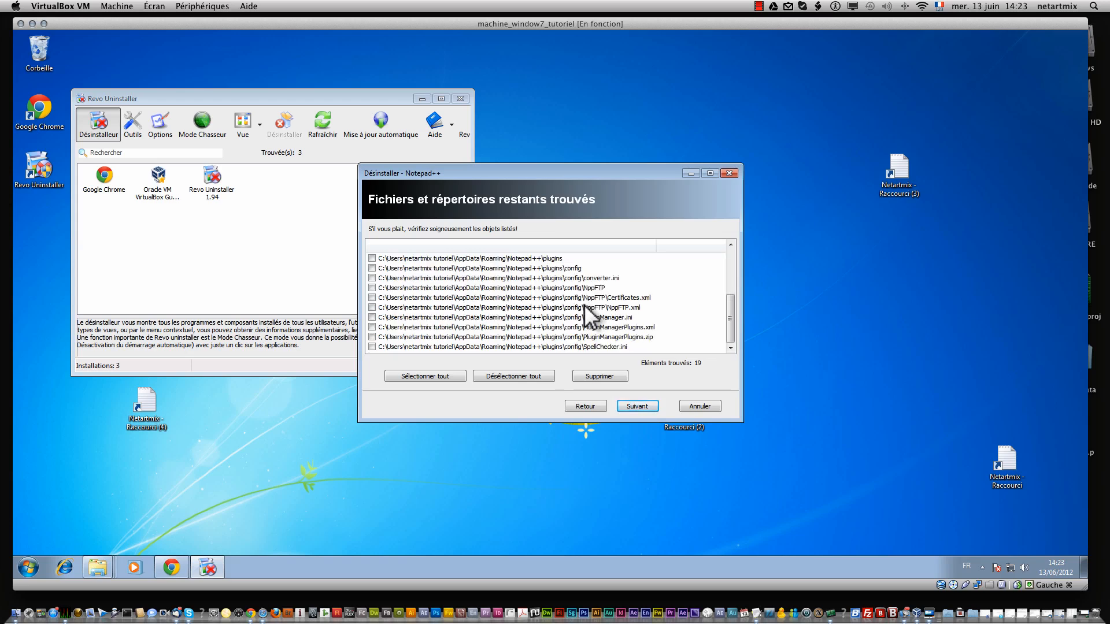
scroll(584, 304, "up", 3)
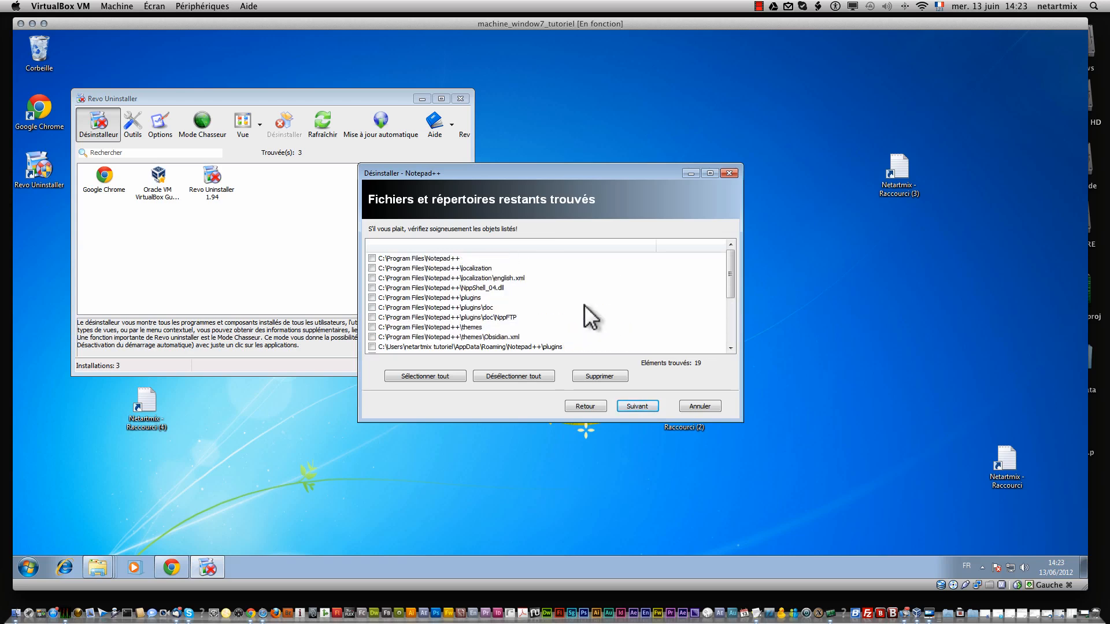
scroll(584, 304, "down", 3)
scroll(584, 304, "up", 3)
left_click(642, 405)
left_click(618, 321)
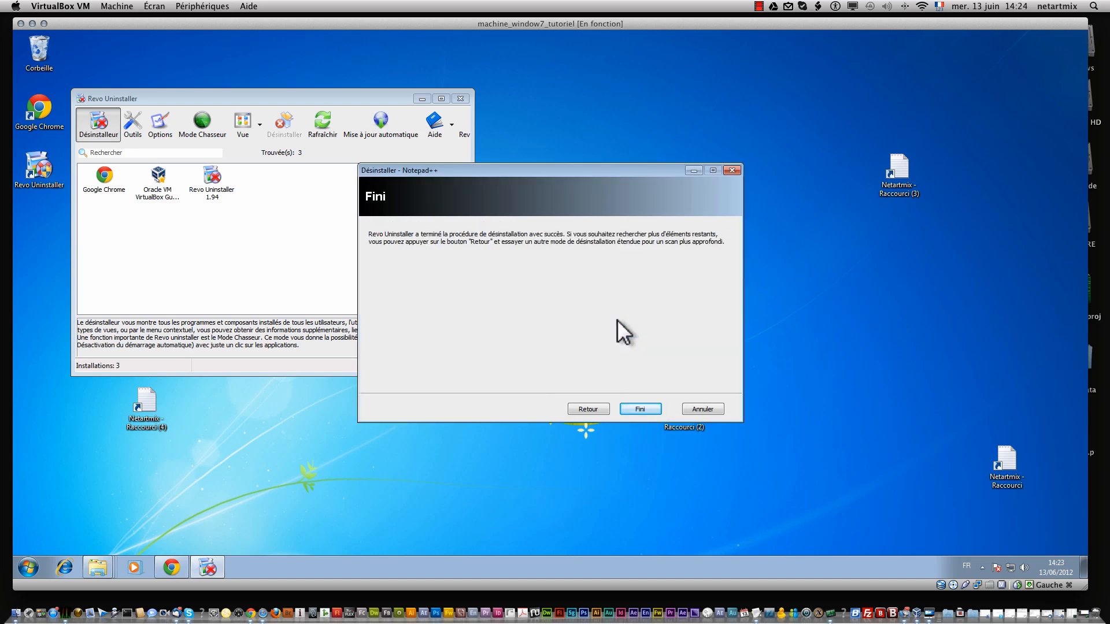
left_click(635, 409)
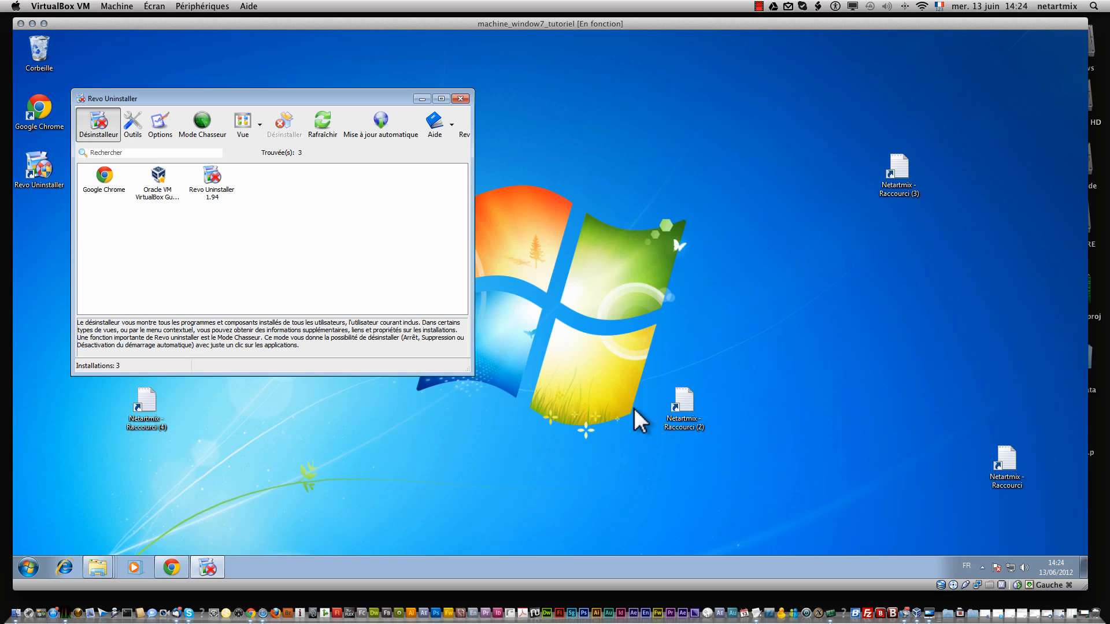
- Refresh the list of installed programs and show it in Détails view in a widened window
left_click(315, 125)
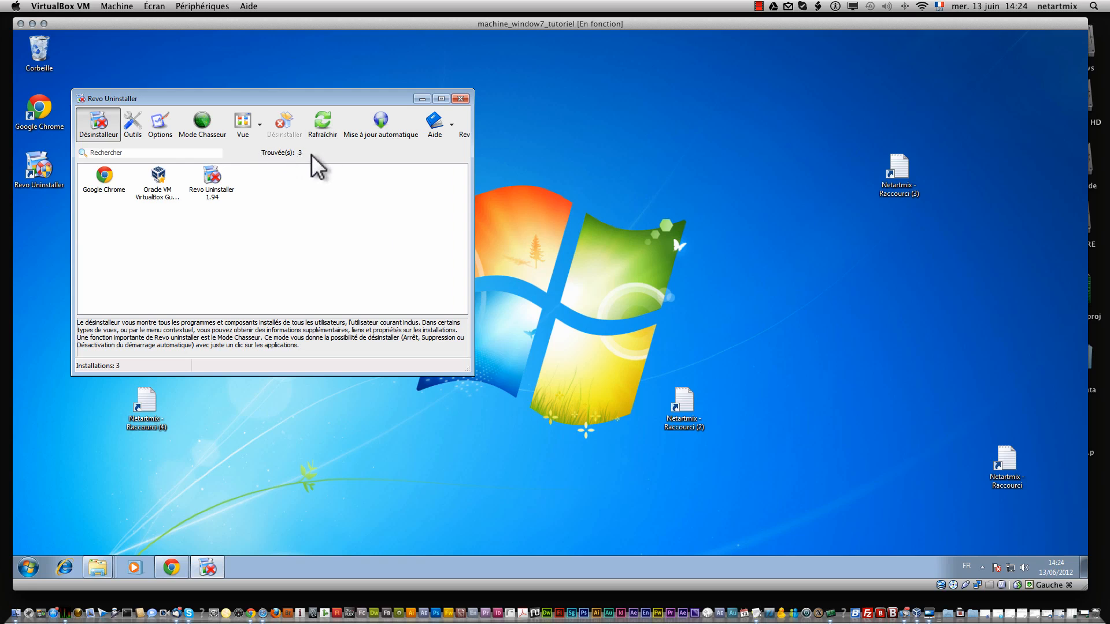
left_click_drag(477, 203, 889, 208)
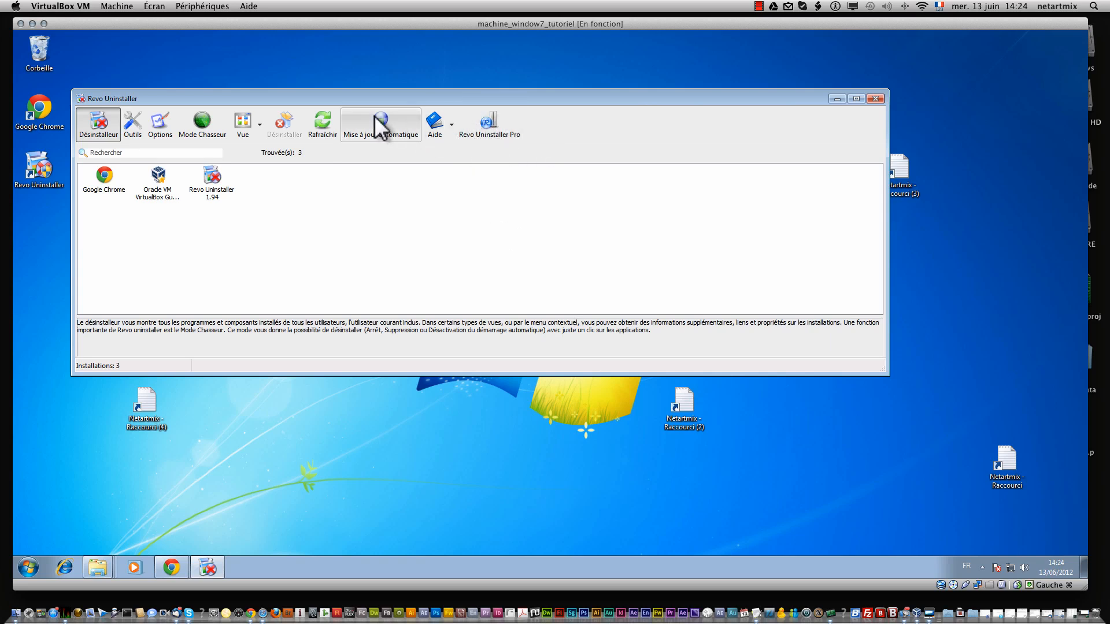
left_click(255, 124)
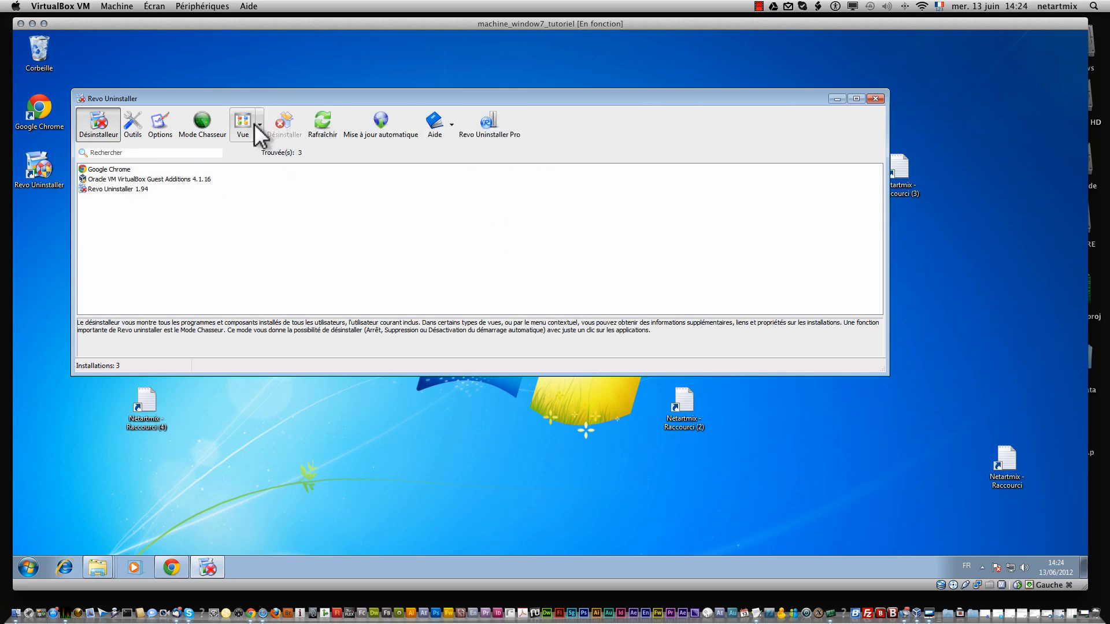
left_click(258, 124)
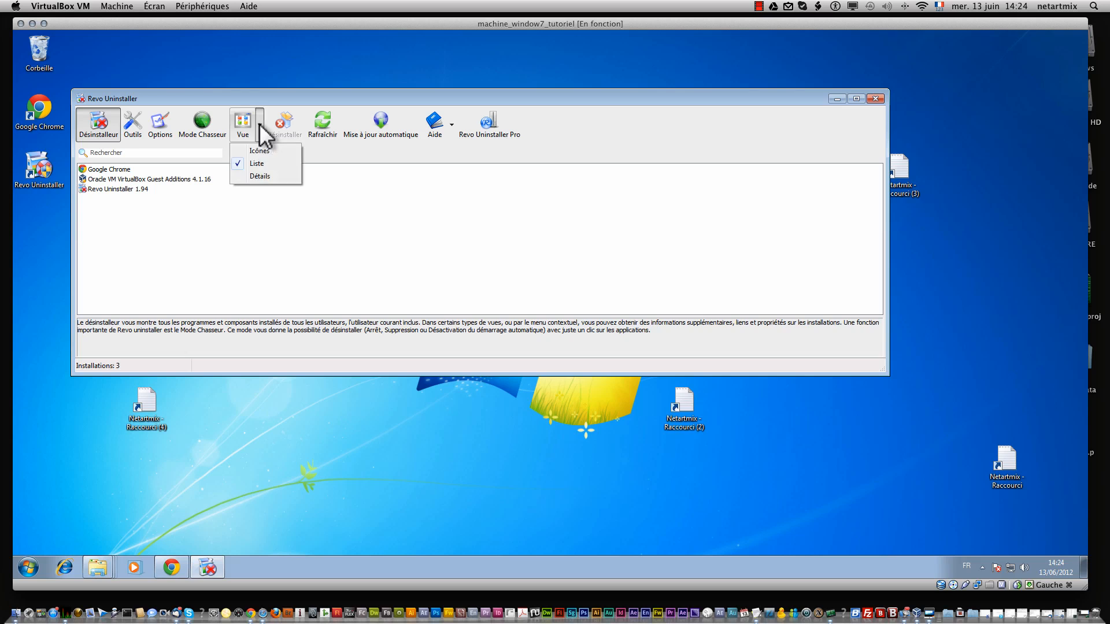
left_click(268, 175)
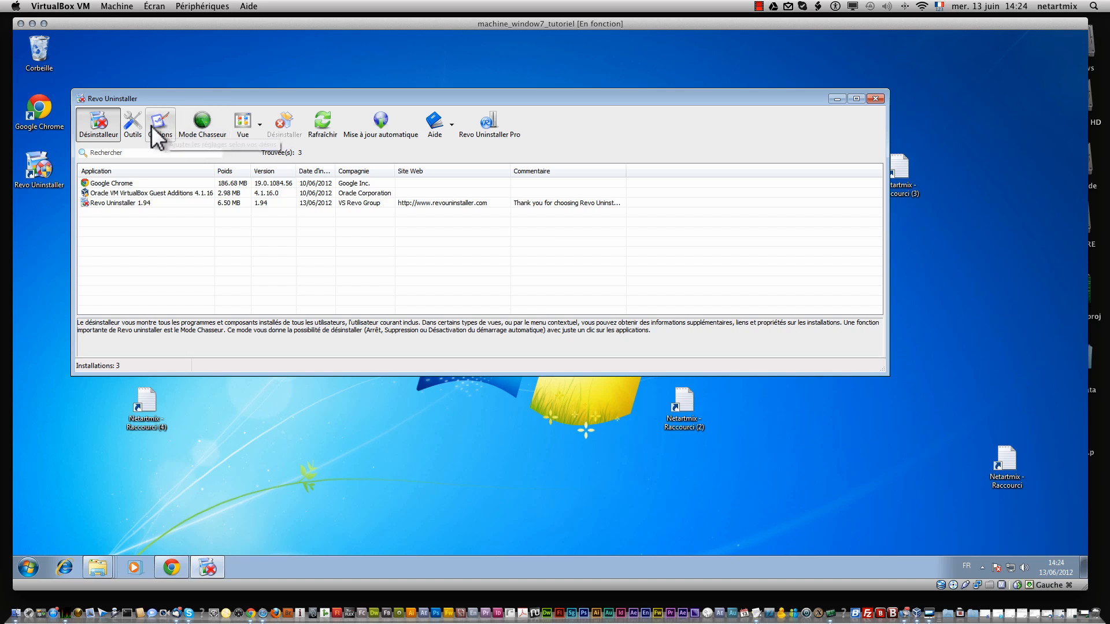
- Show the Outils section and review the Général options, keeping Français/French and the update check at startup
left_click(129, 124)
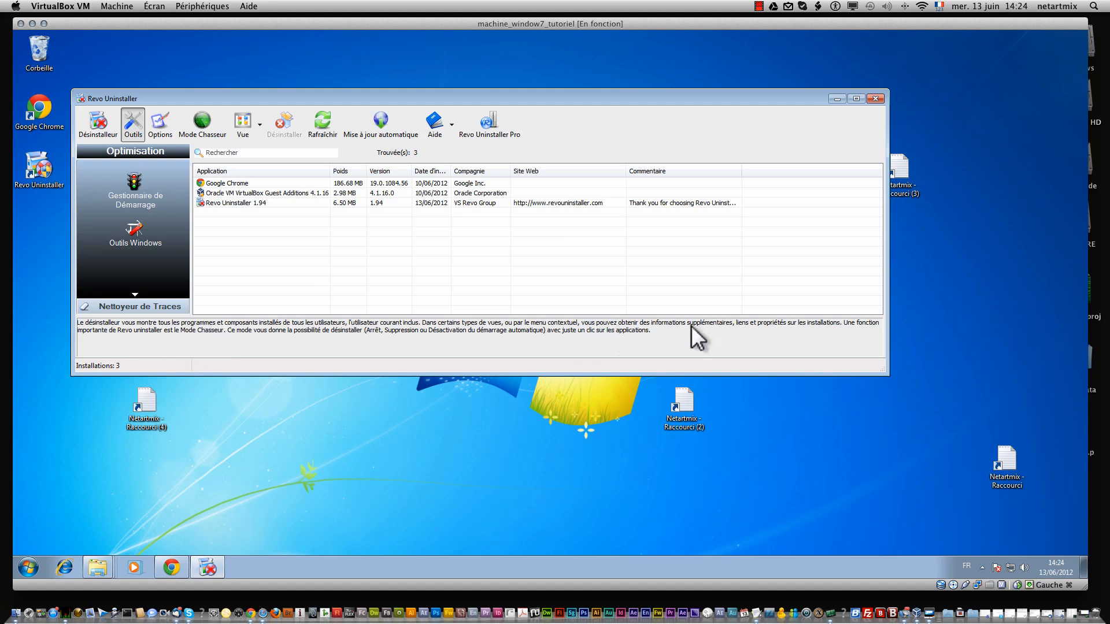
left_click(160, 125)
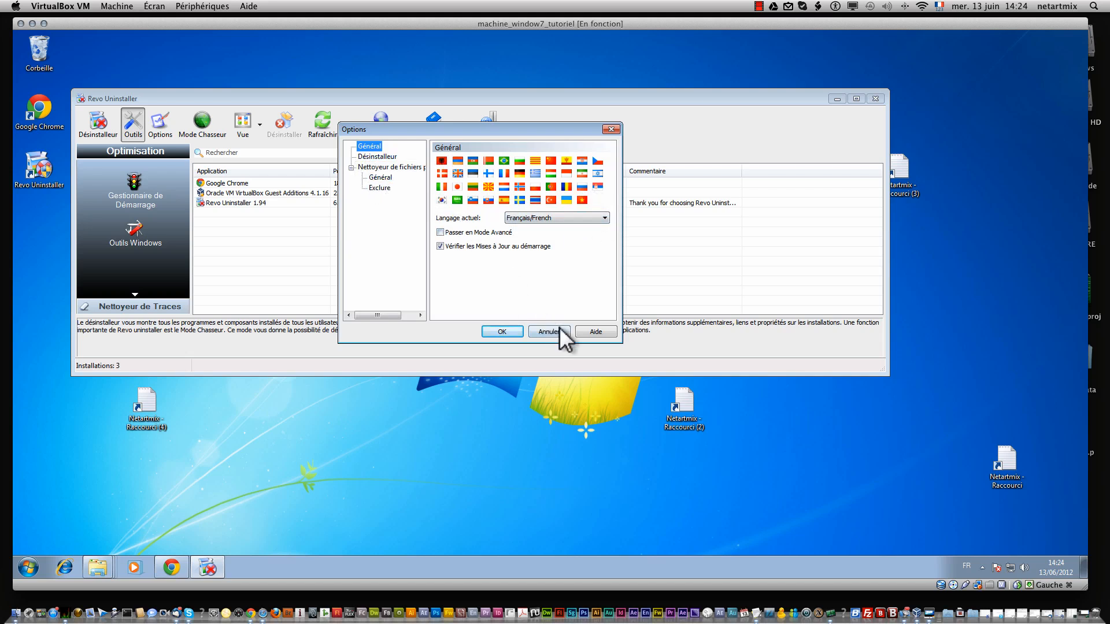
left_click(501, 331)
- Switch Revo Uninstaller to Mode Chasseur and show the hidden notification area icons
left_click(204, 118)
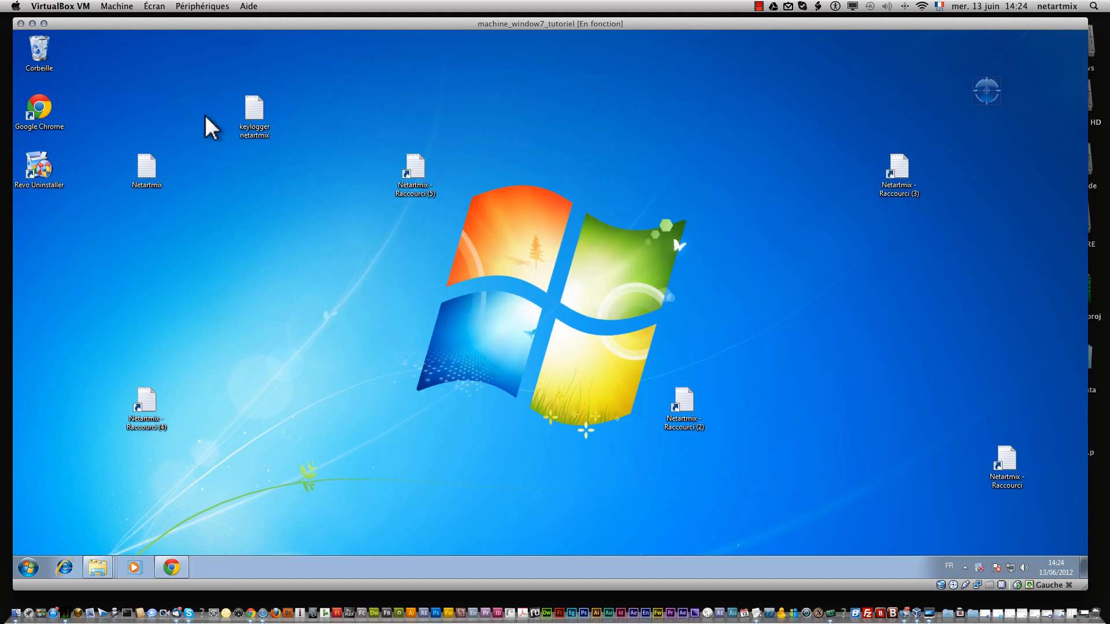
left_click(963, 563)
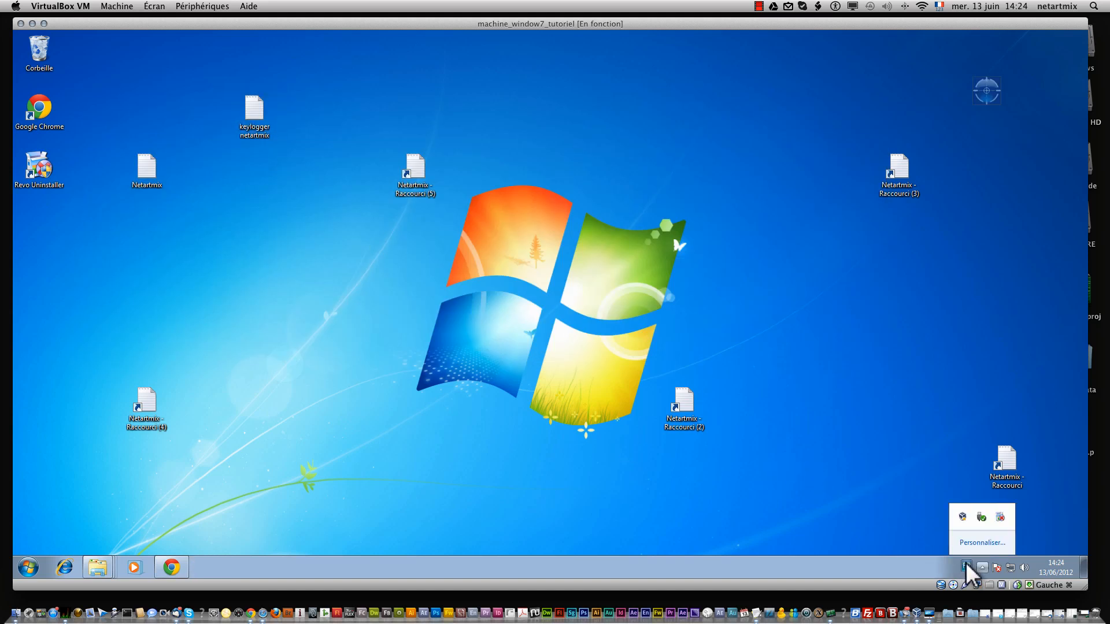
- Relaunch Revo Uninstaller from its desktop shortcut, authorise it to make changes, and switch it to Mode Chasseur again
double_click(58, 176)
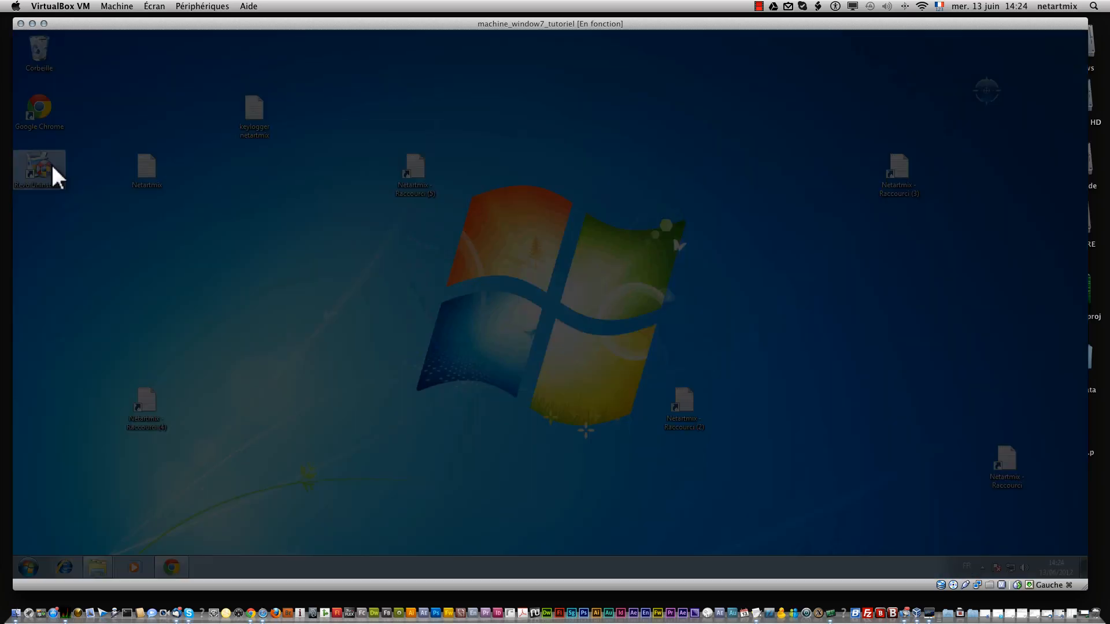
left_click(608, 319)
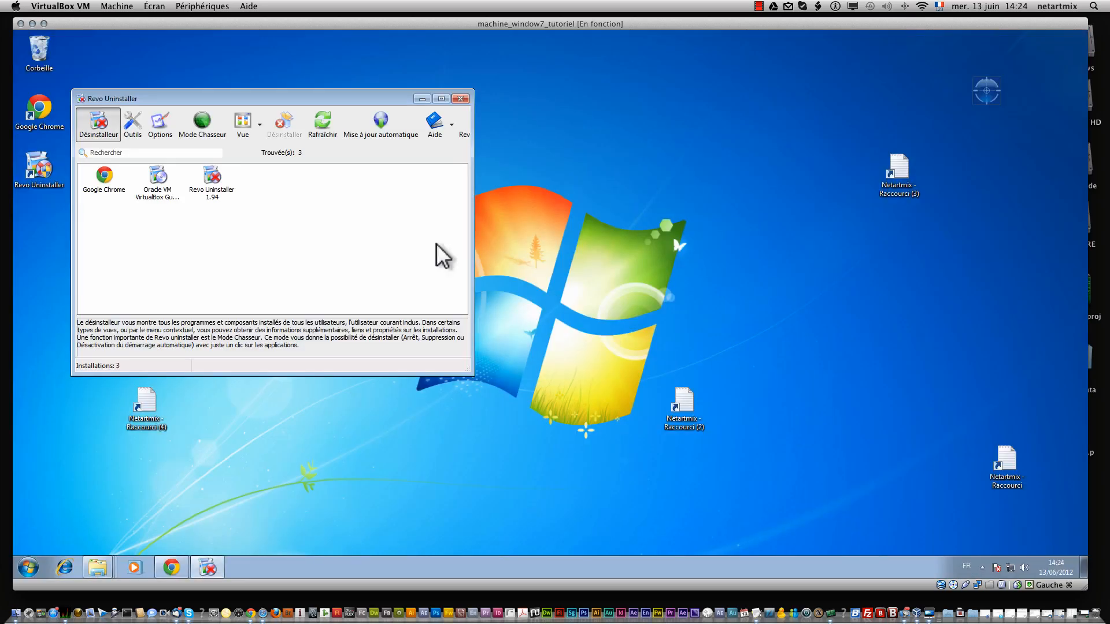
left_click(208, 131)
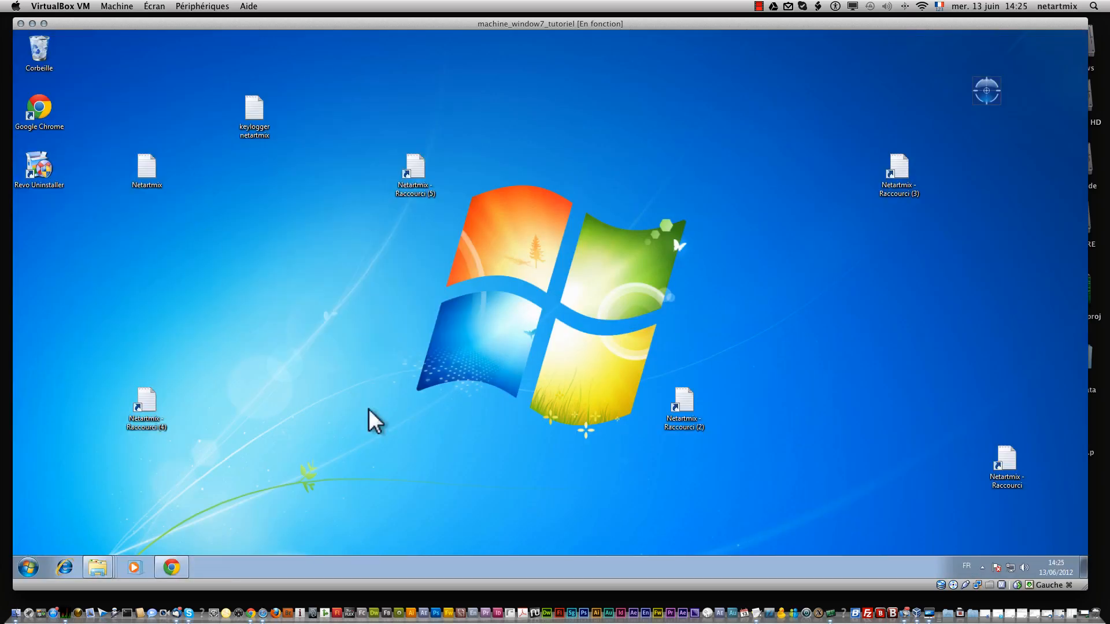
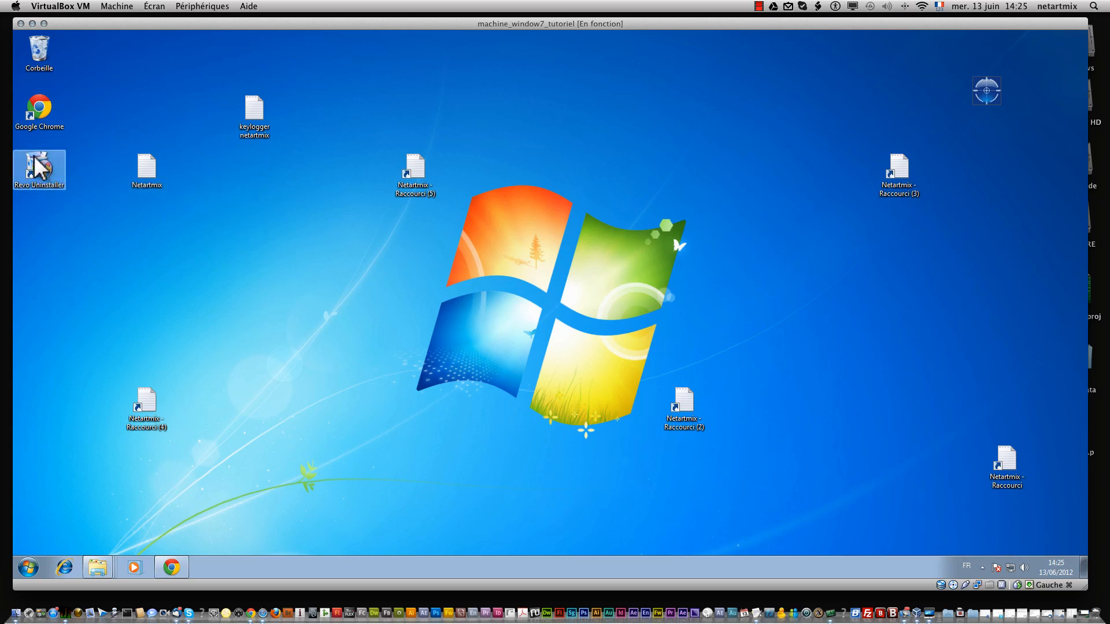
- Reopen the Revo Uninstaller main window with user account authorisation and widen it until the whole toolbar fits
double_click(33, 167)
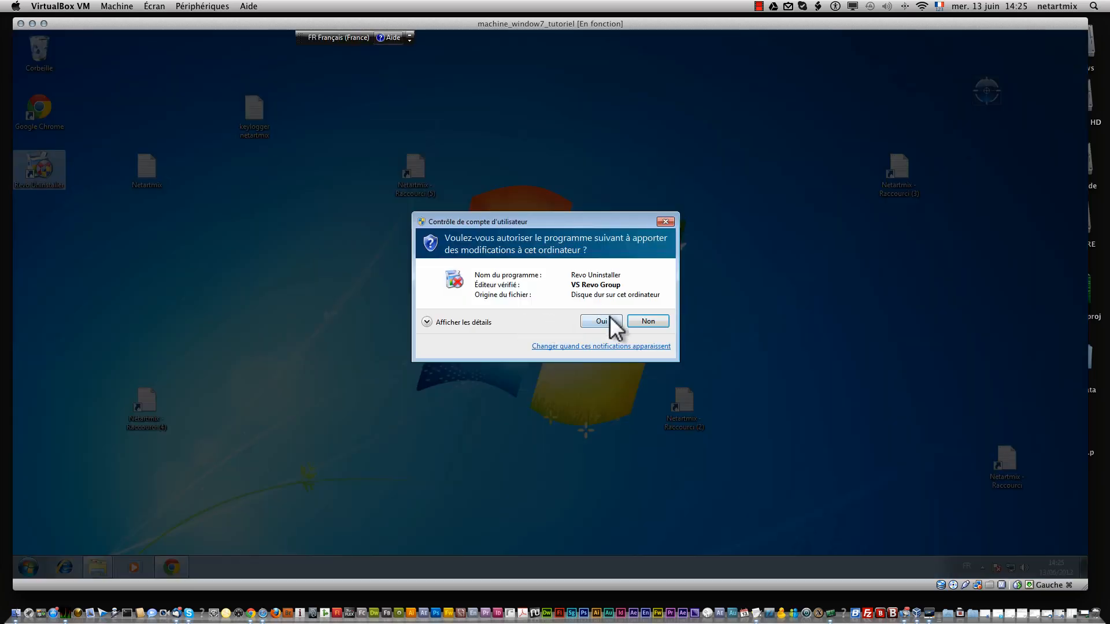
left_click(608, 320)
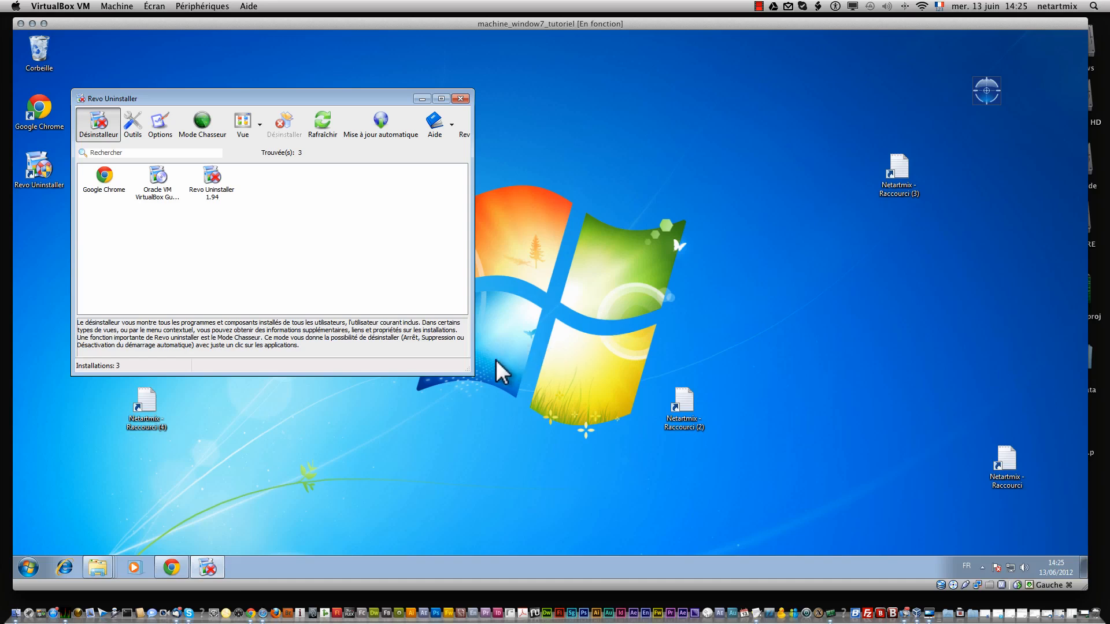
left_click_drag(468, 373, 866, 357)
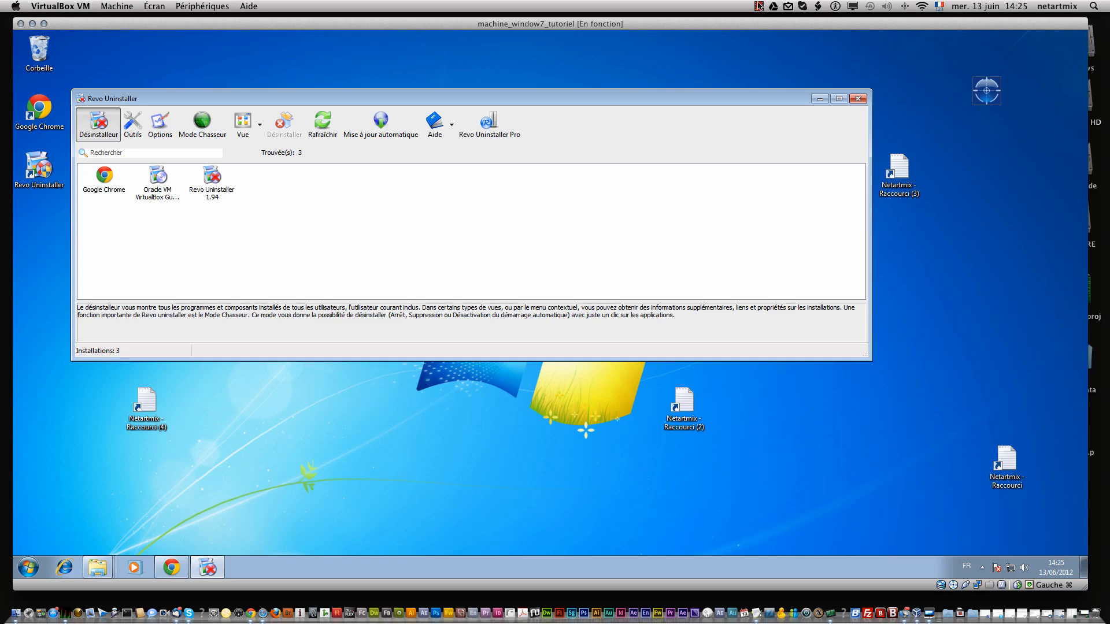
left_click(759, 7)
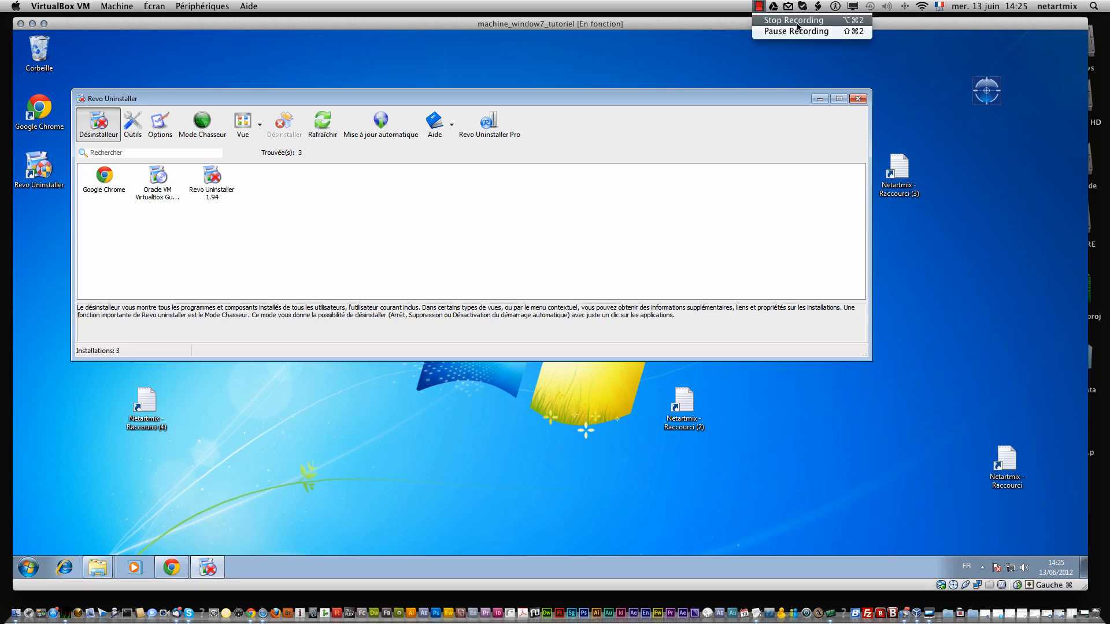